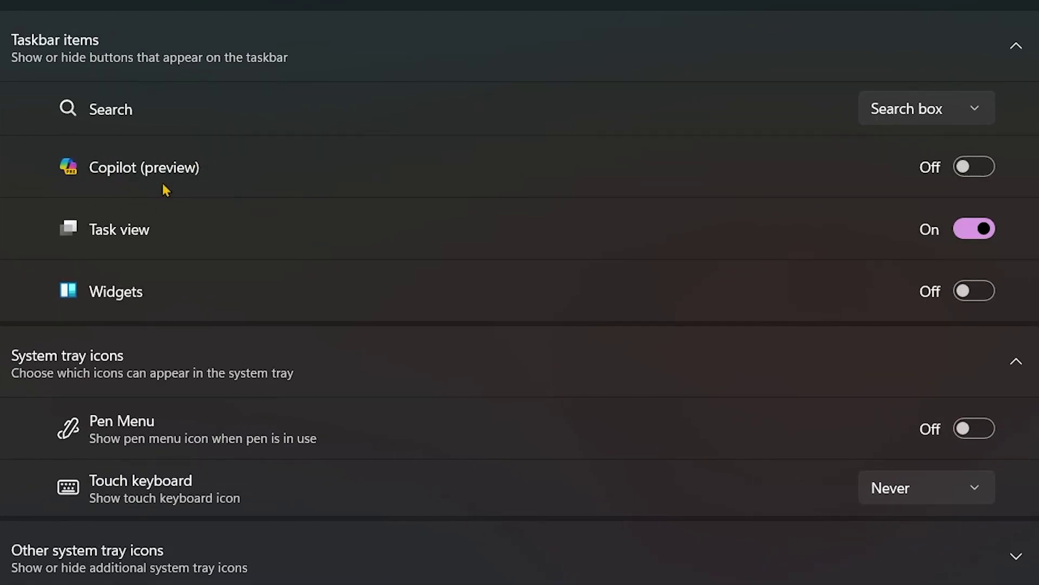
Turn on the Copilot (preview) item for the taskbar.
click(968, 168)
click(969, 168)
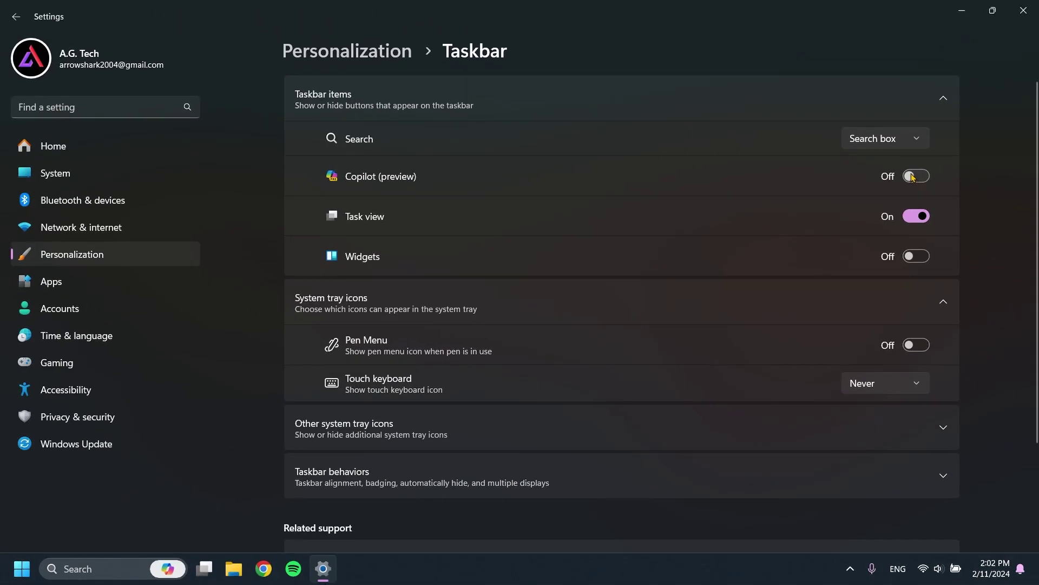
click(915, 177)
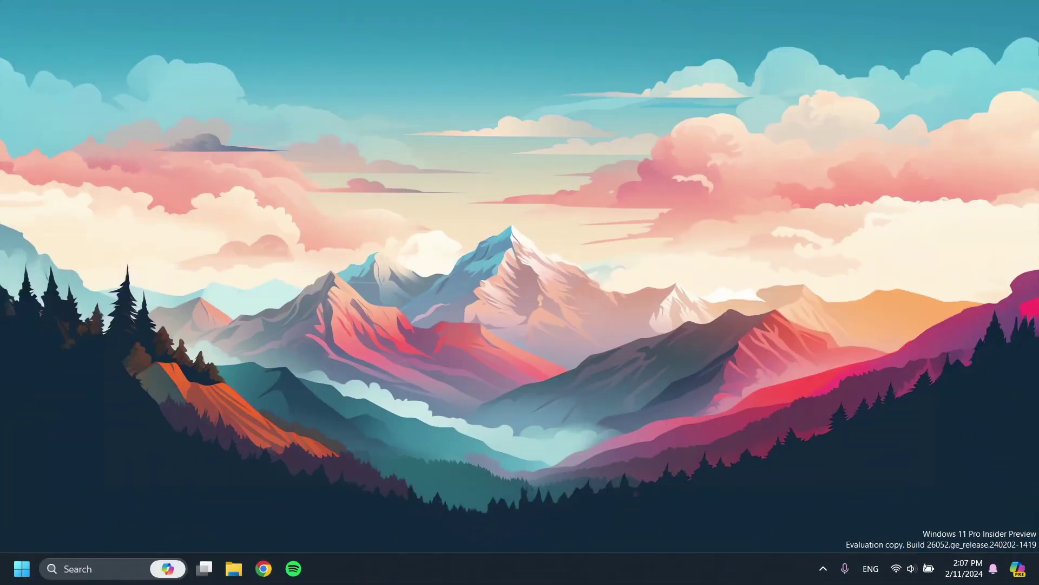
Open Copilot, ask "What is Windows Copilot?" using voice input, and highlight the text of its answer.
click(1017, 570)
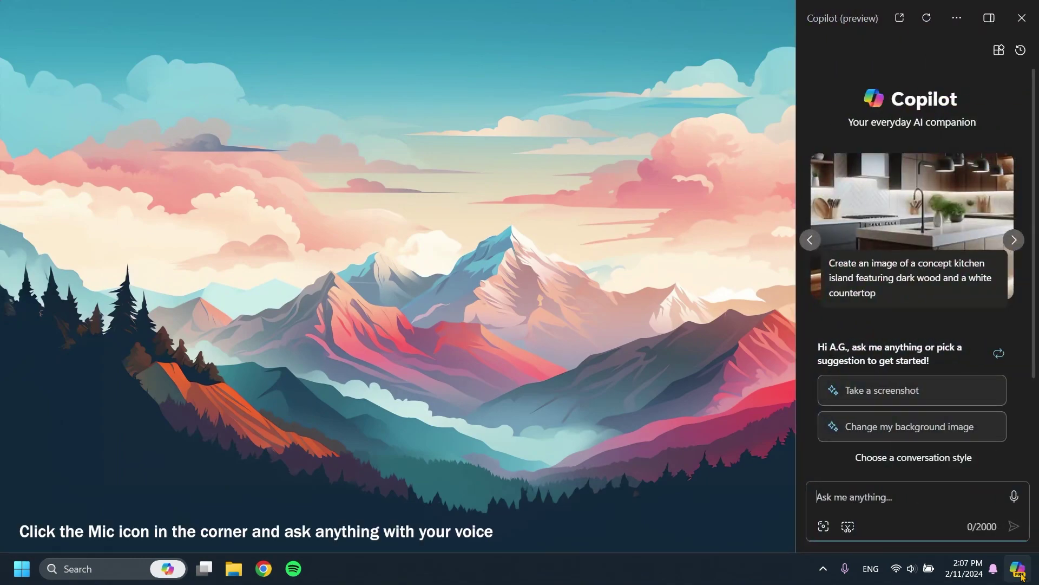
click(1014, 498)
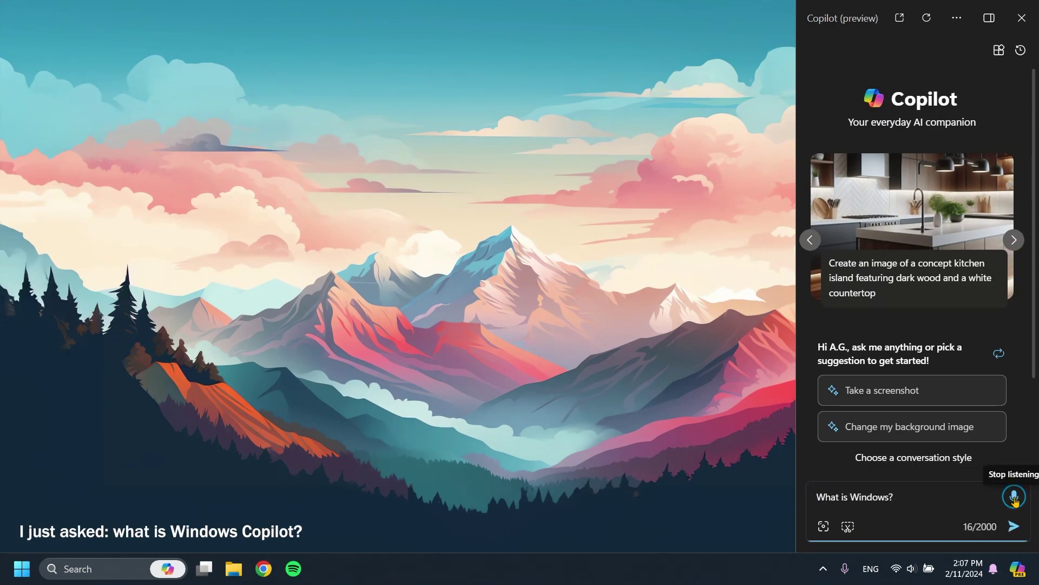
click(1012, 527)
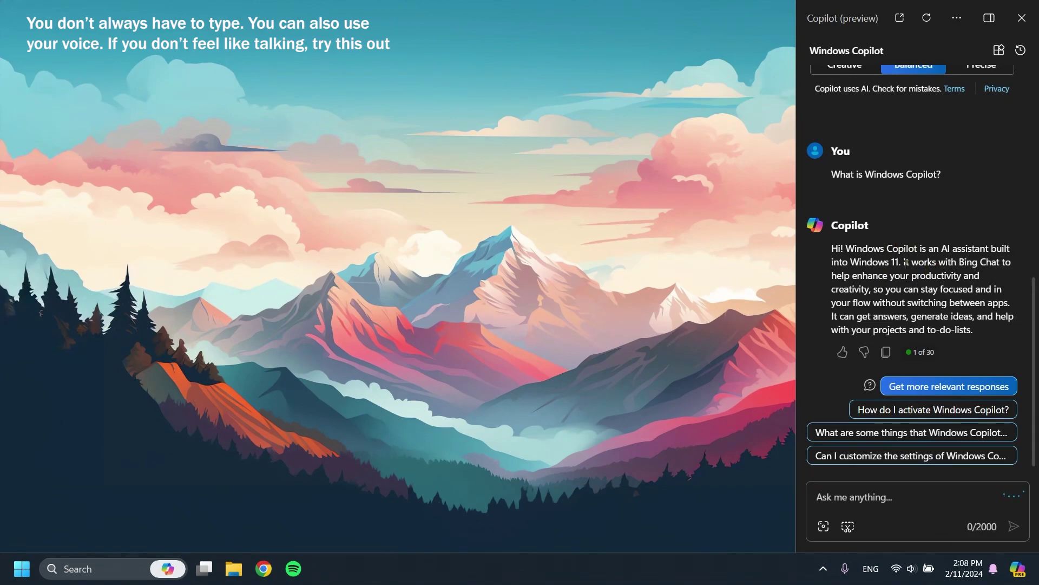
drag(832, 248, 979, 334)
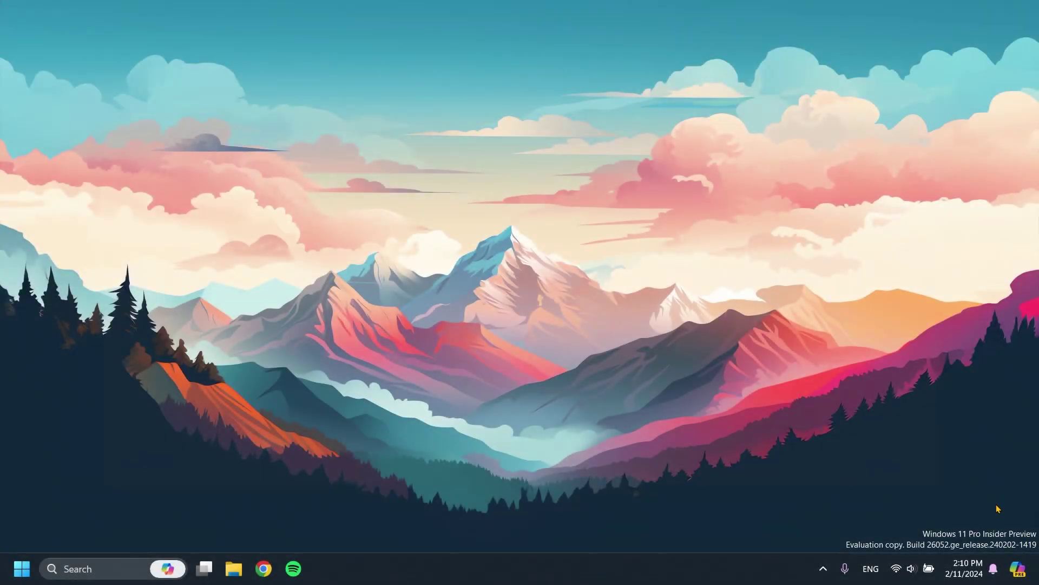
Open Copilot, ask it to "turn on bluetooth", and accept its offer to do so.
click(1018, 569)
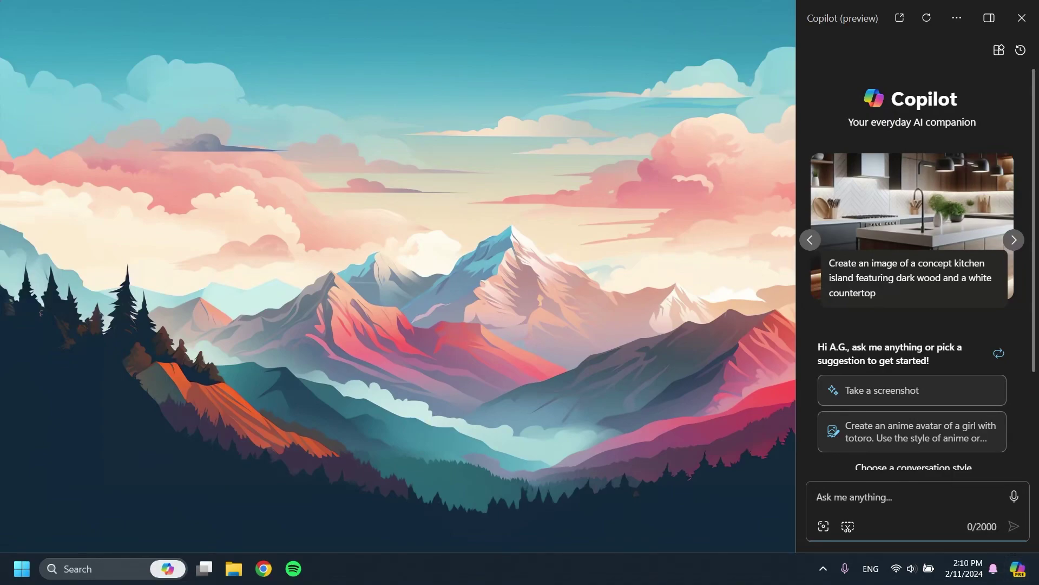
scroll(1037, 279, down, 2)
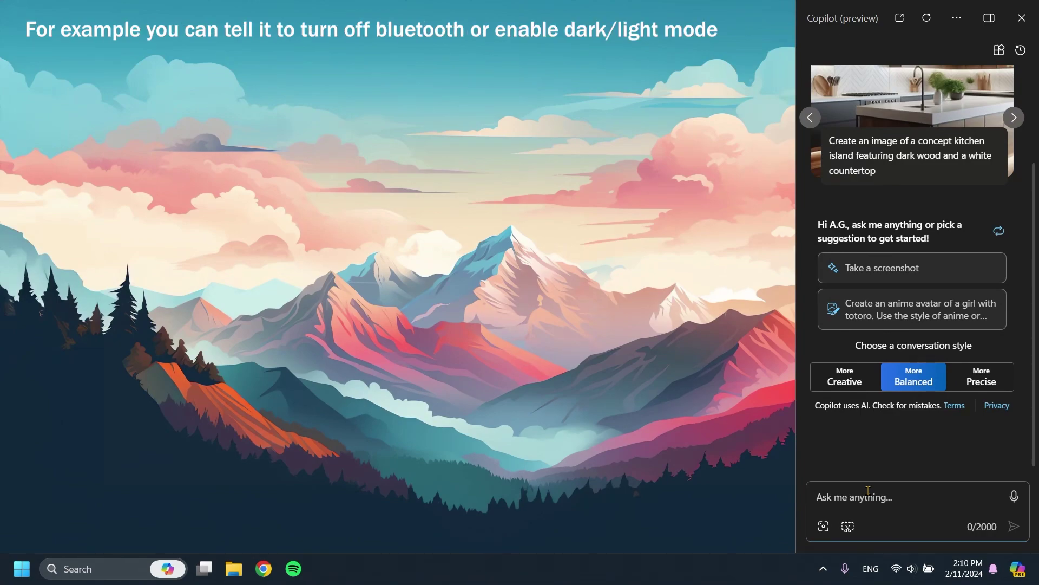
text(turn on bluetooth)
click(1012, 526)
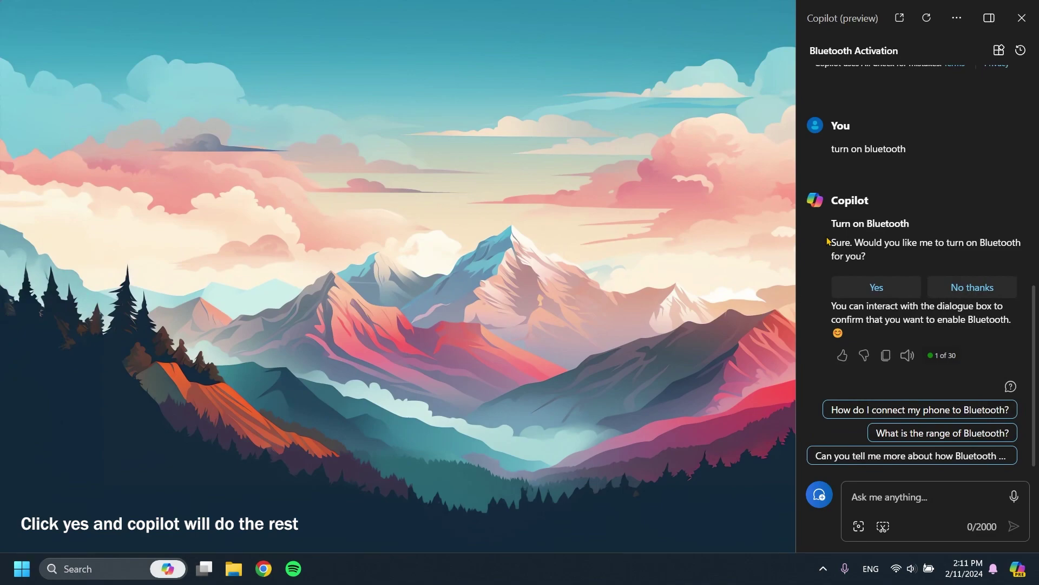
click(883, 290)
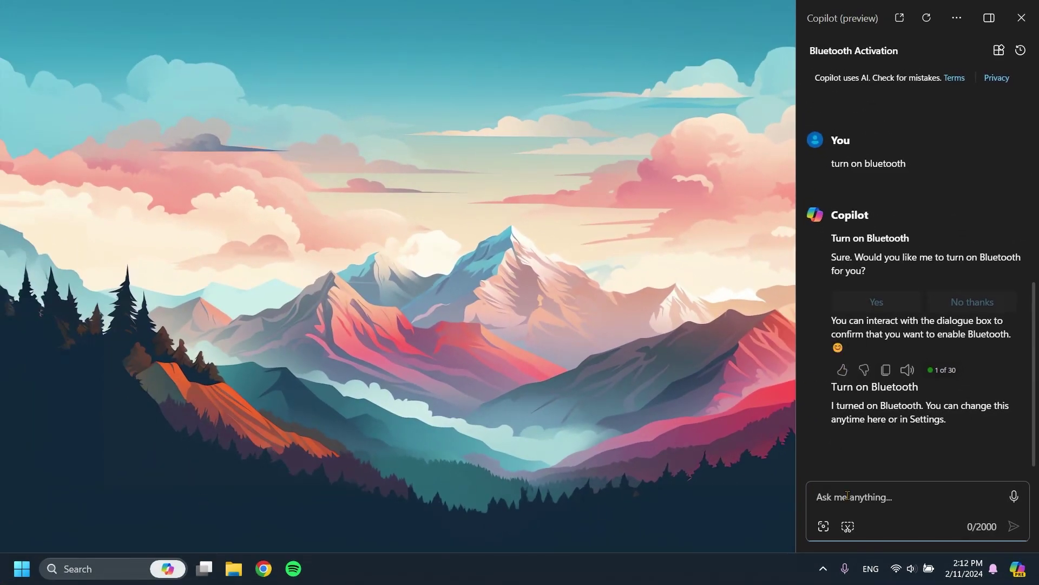
Ask Copilot to "turn on light mode" and agree to turning off dark mode.
text(turn on light mods)
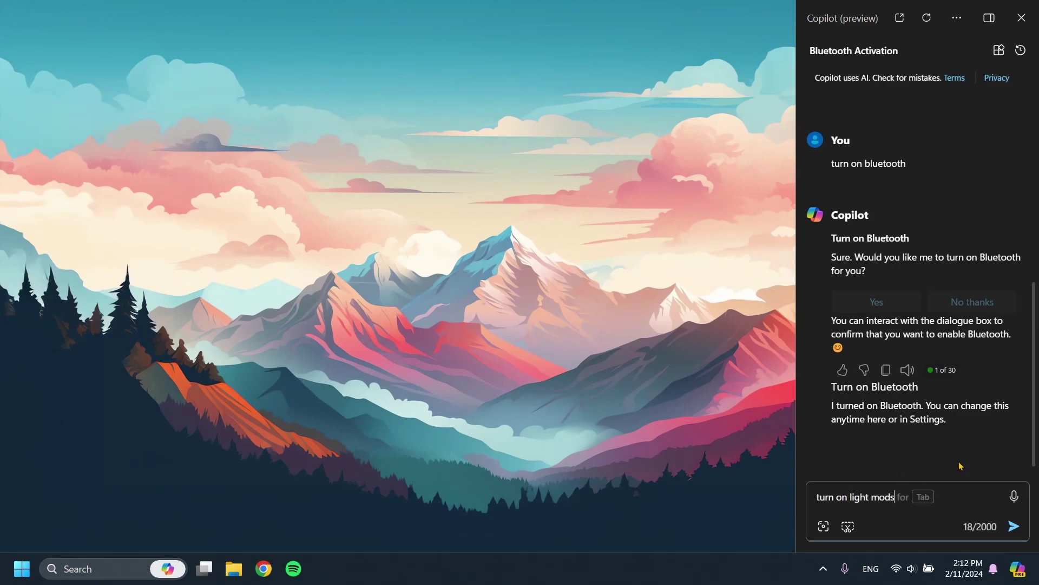
key(BackSpace)
text(e)
click(1015, 535)
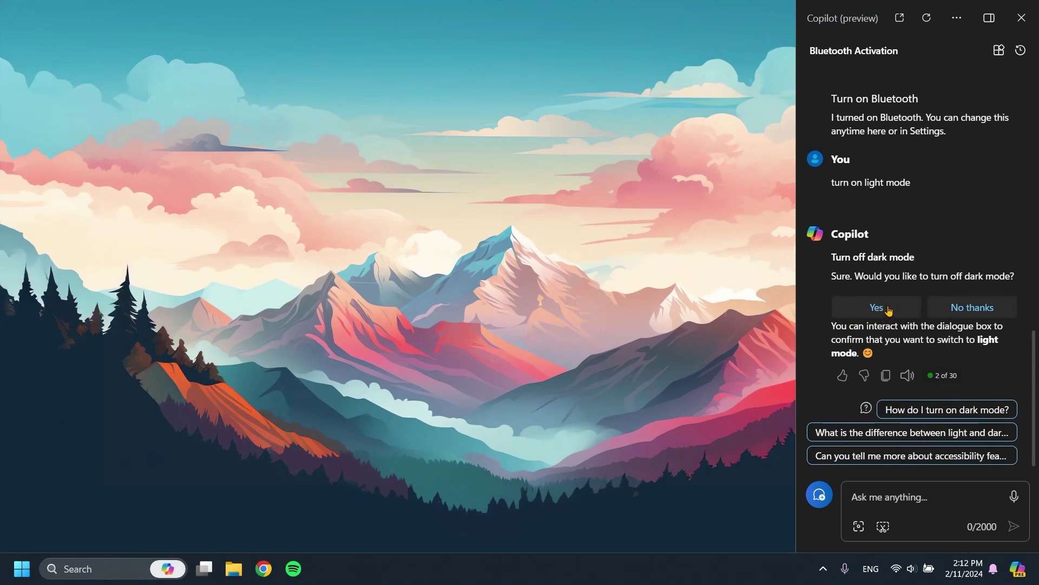
click(889, 310)
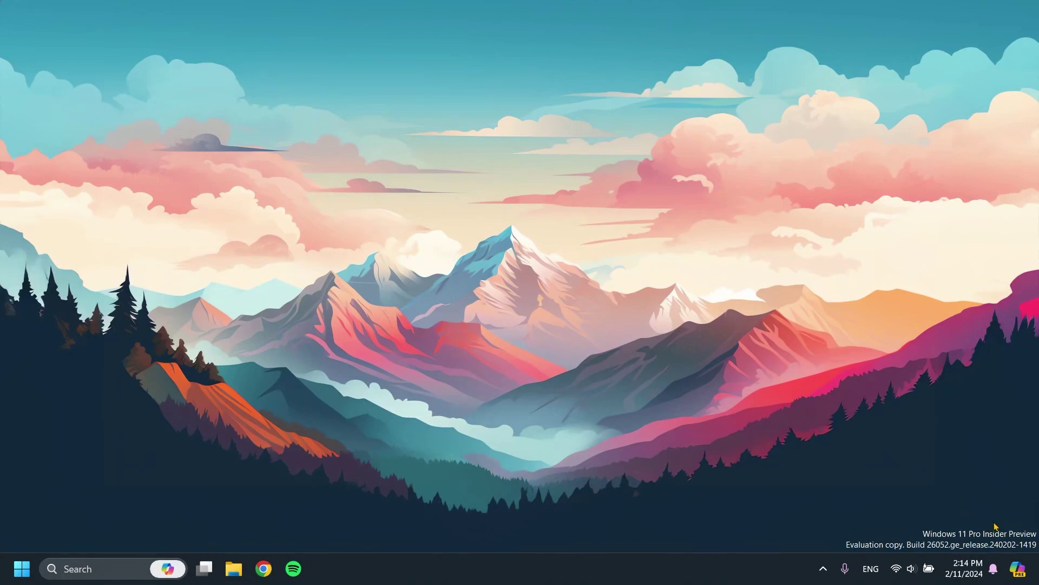
Open Copilot, ask it to "open the file explorer for me", approve the launch, and move the File Explorer window clear of the Copilot pane.
click(1018, 570)
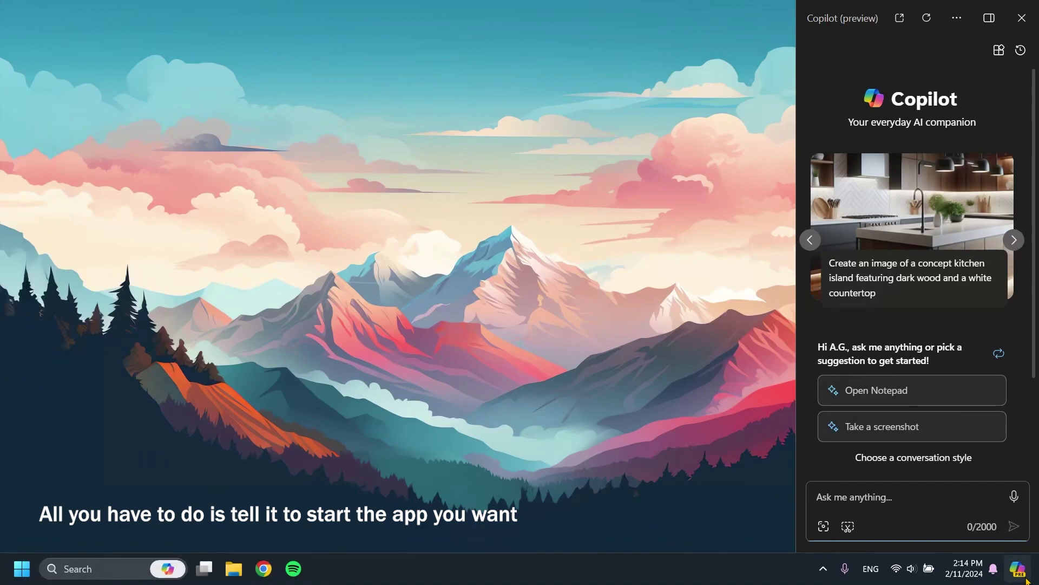
scroll(1020, 412, down, 2)
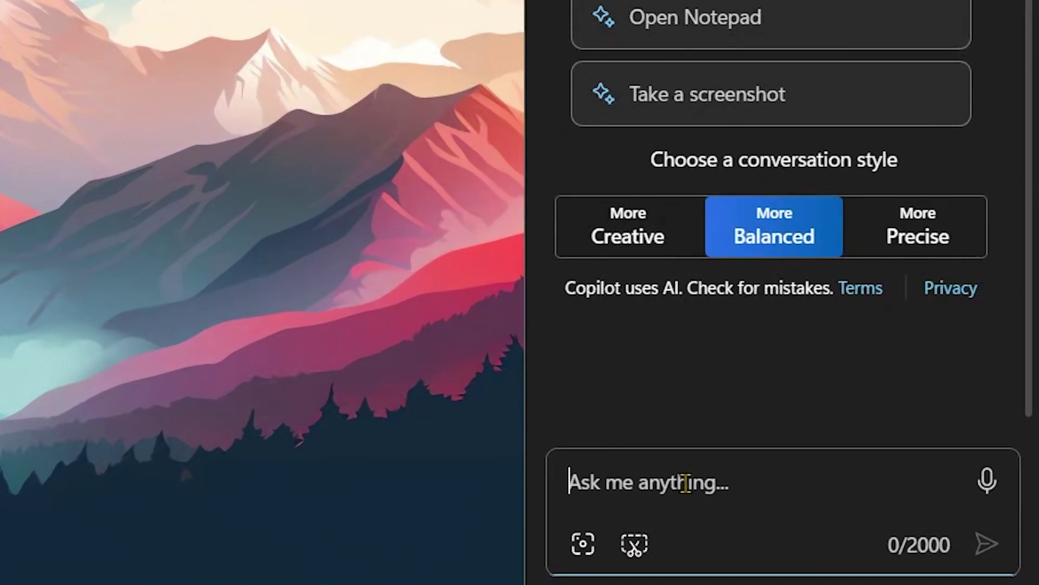
text(open)
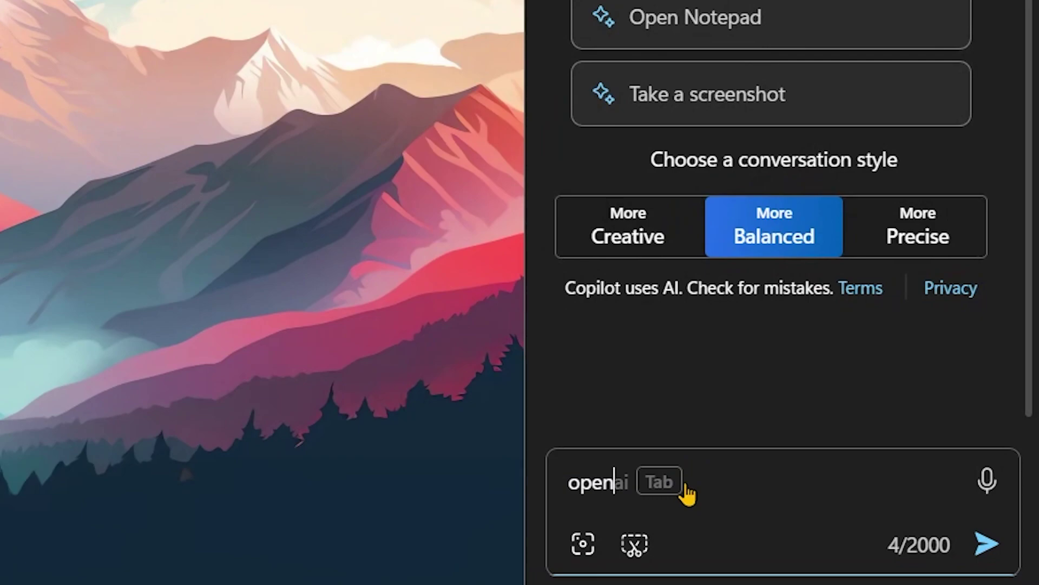
text( the file )
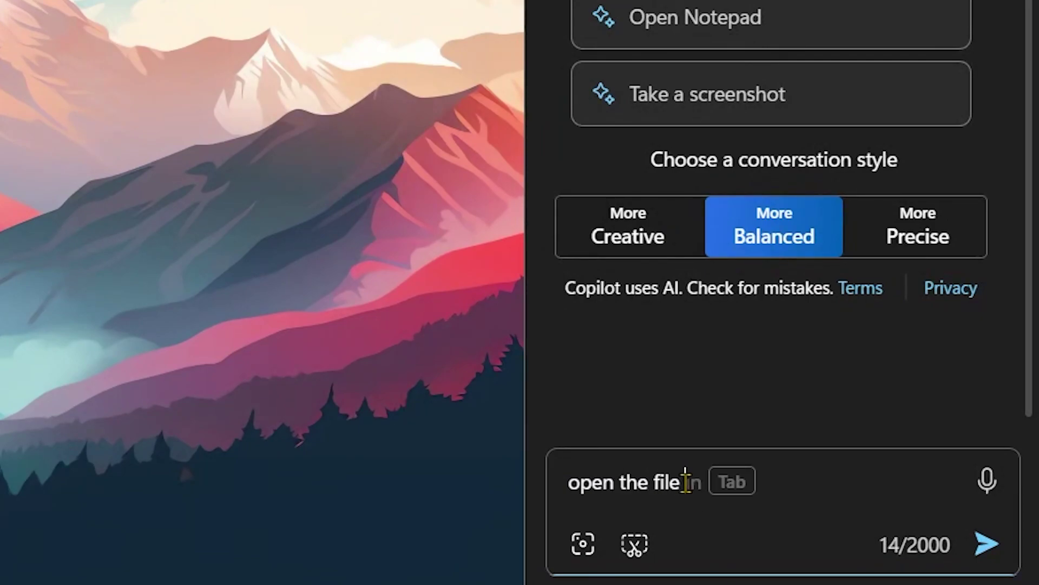
text(explorer for)
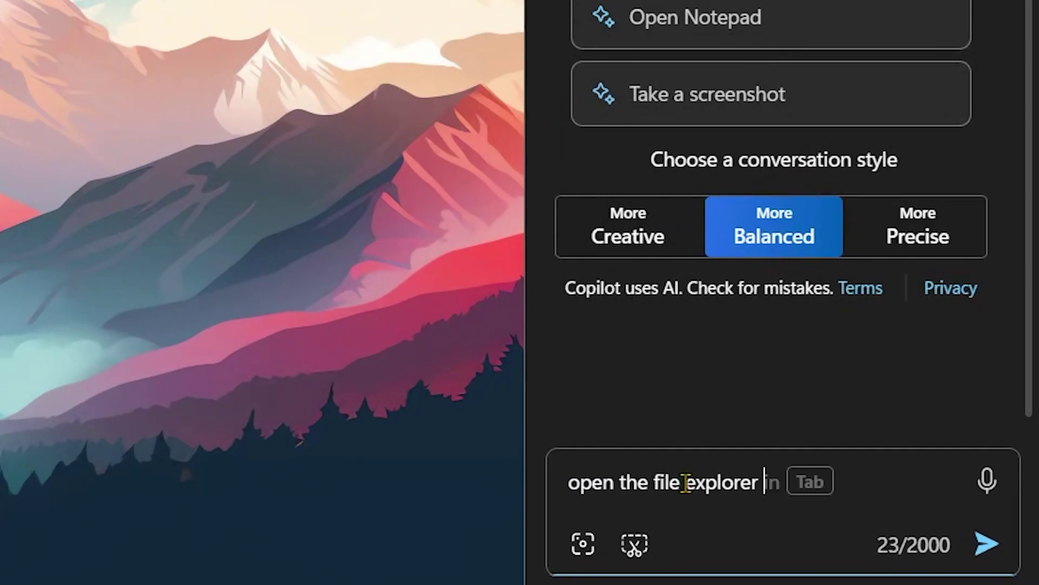
text( me)
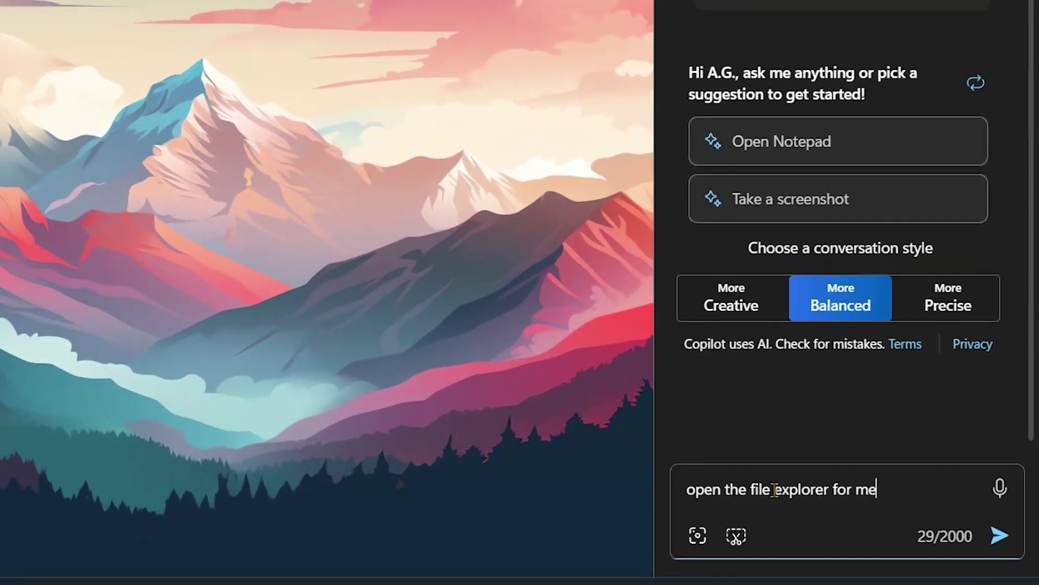
key(Return)
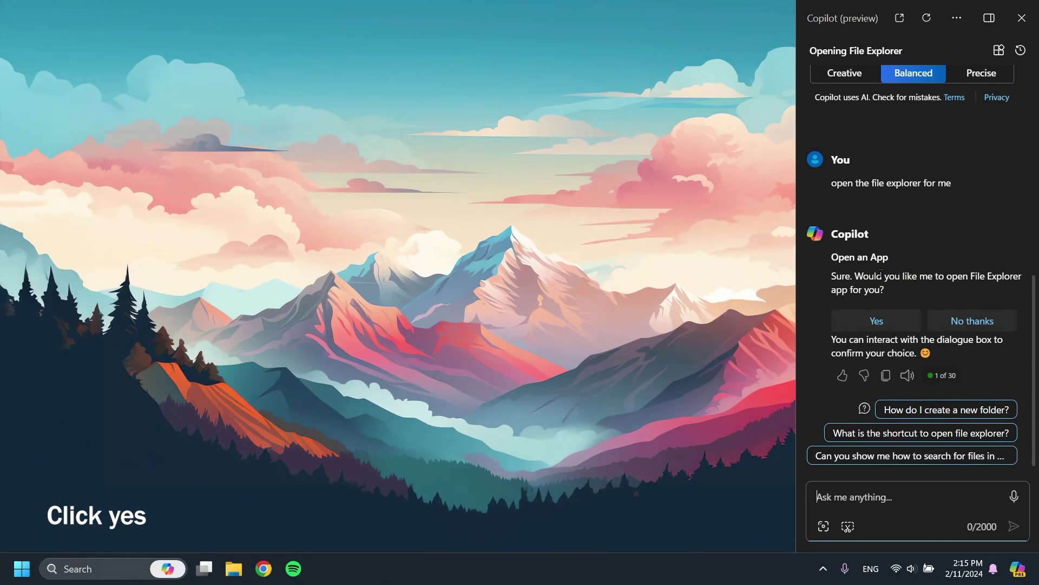
click(876, 322)
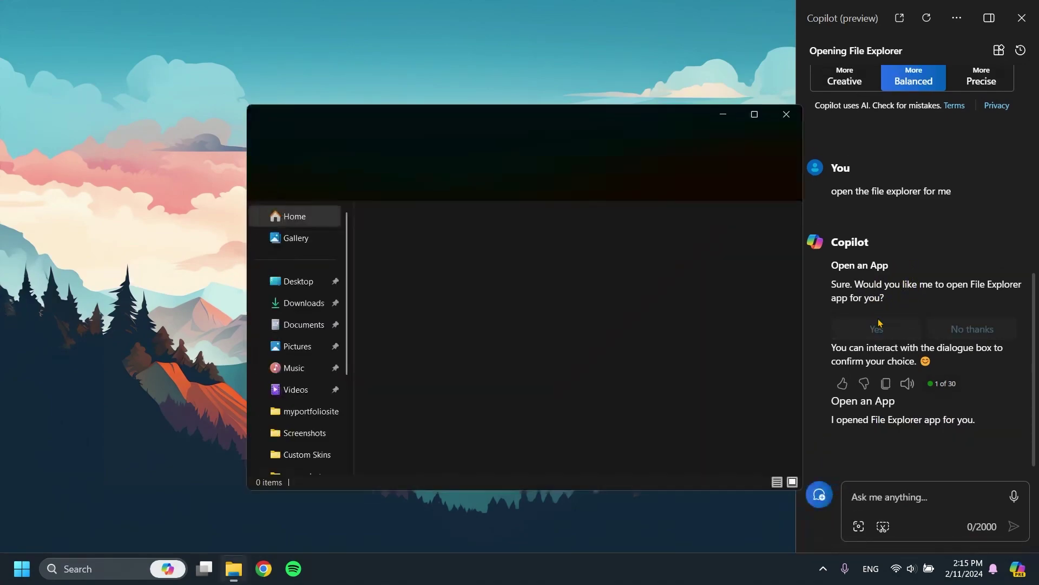
drag(583, 124, 424, 121)
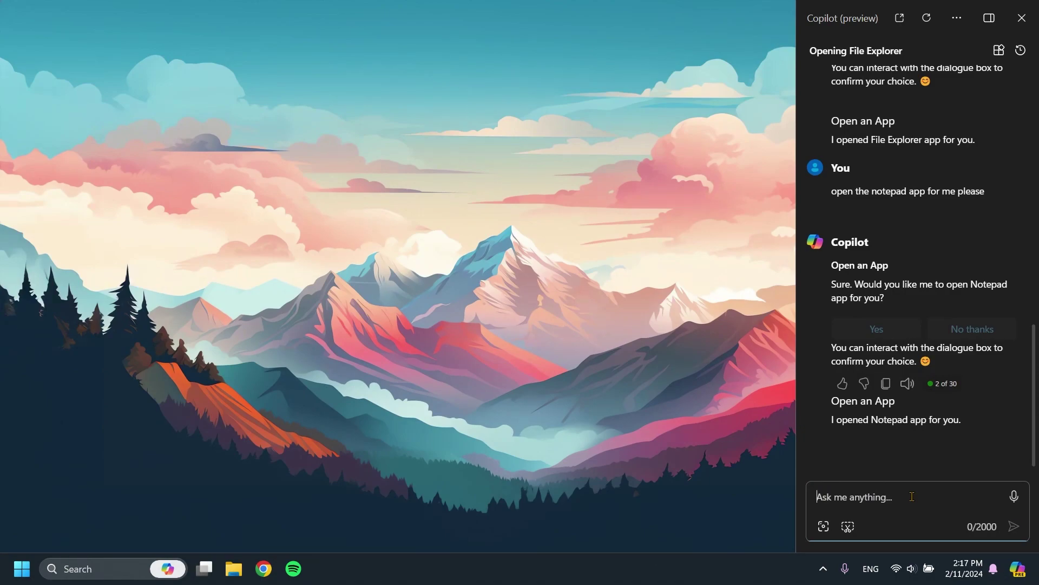
Ask Copilot to "open the notepad app for me please", approve the launch, and shift the Notepad window slightly.
text(open the notepad app for me please)
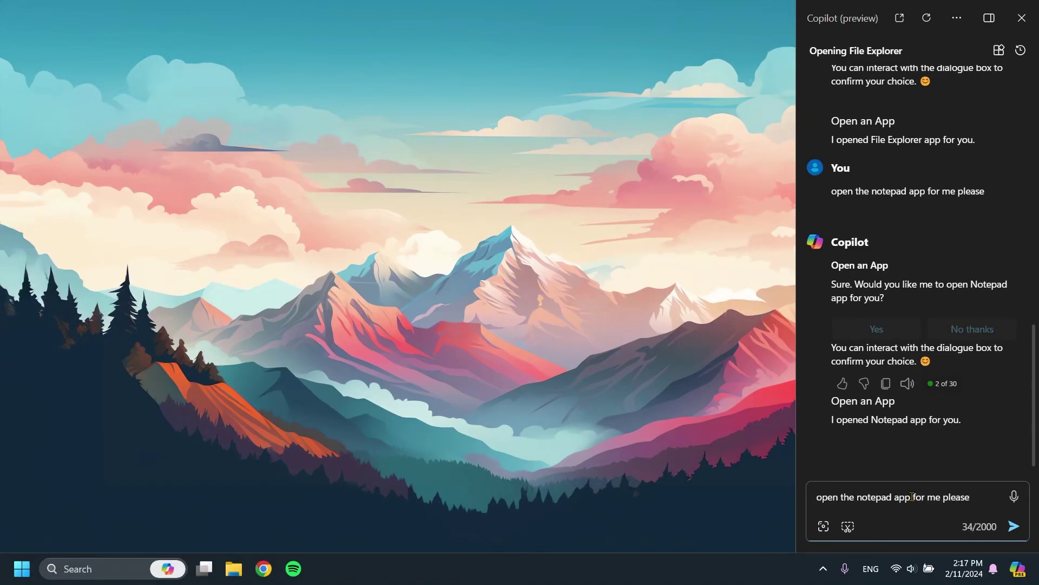
key(Return)
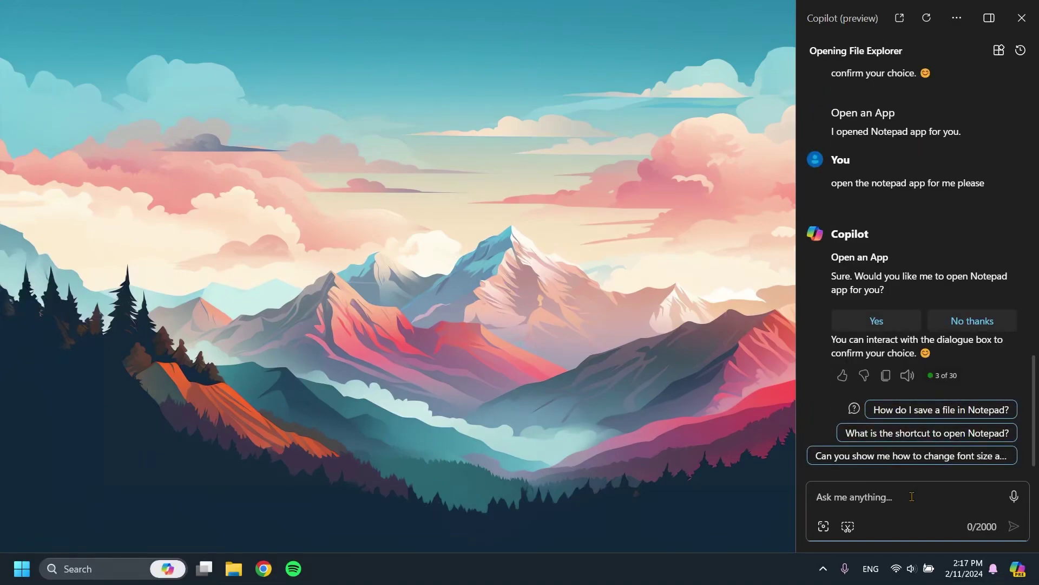
click(886, 326)
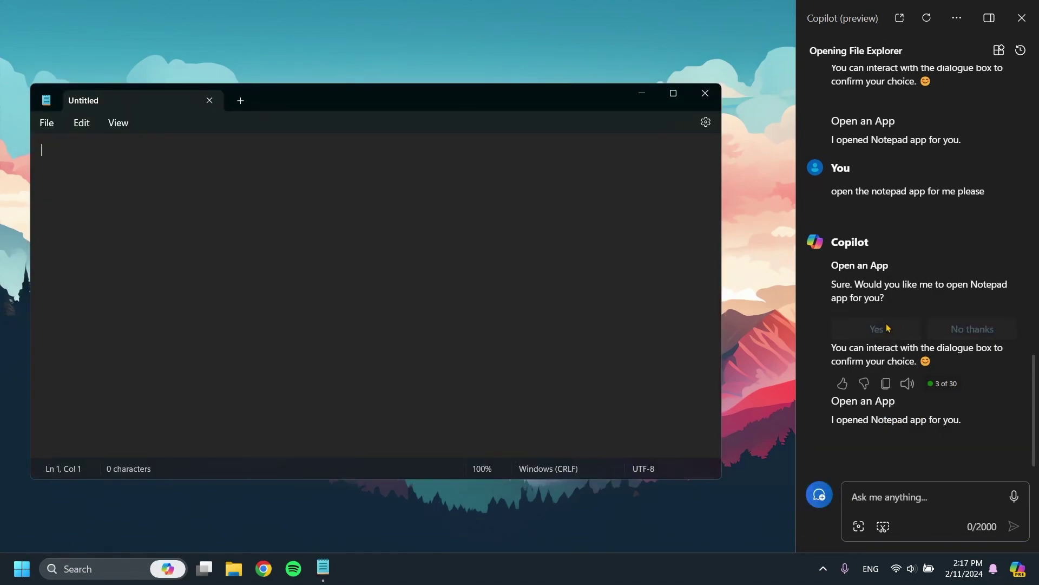
drag(419, 103, 427, 102)
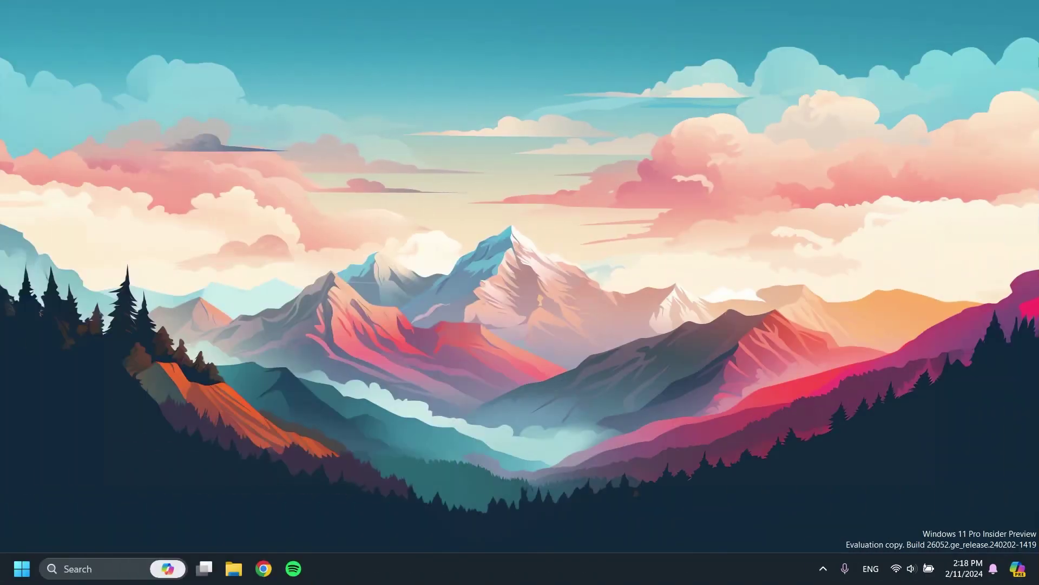
Open Copilot and send the request "take a screenshot for me please".
click(1017, 573)
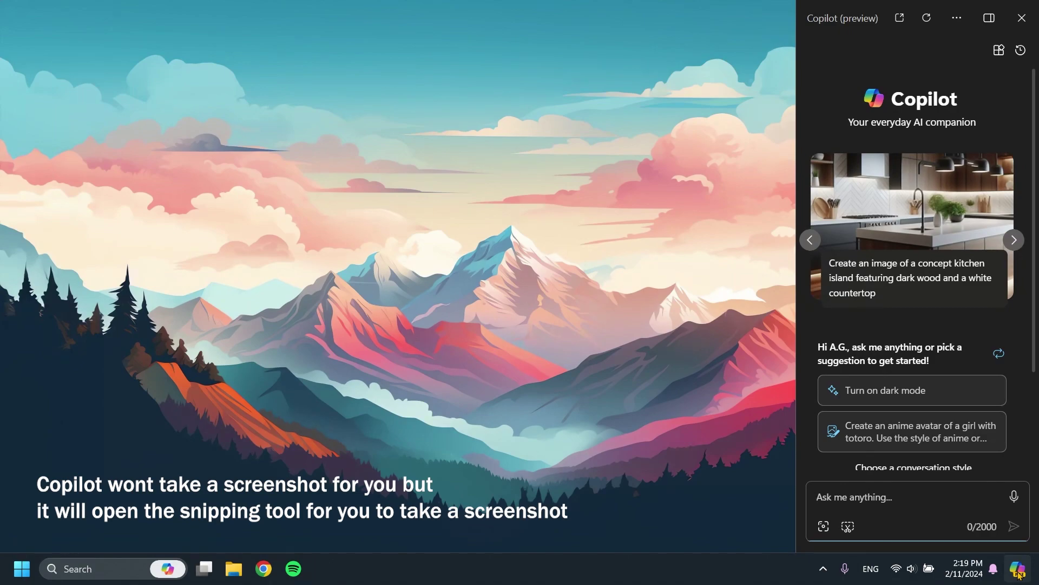
text(take a screen)
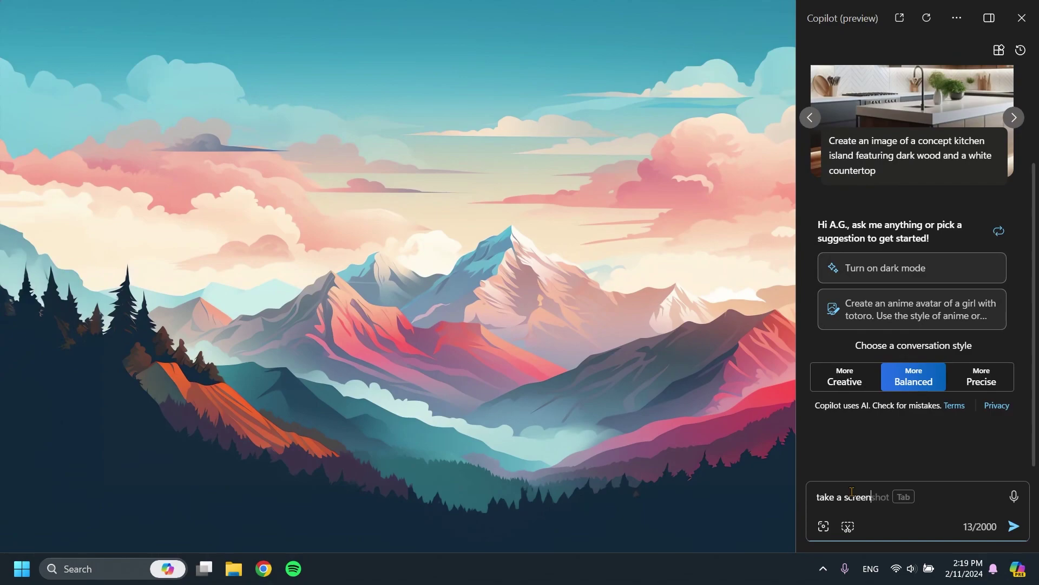
text(shot for me please)
key(Return)
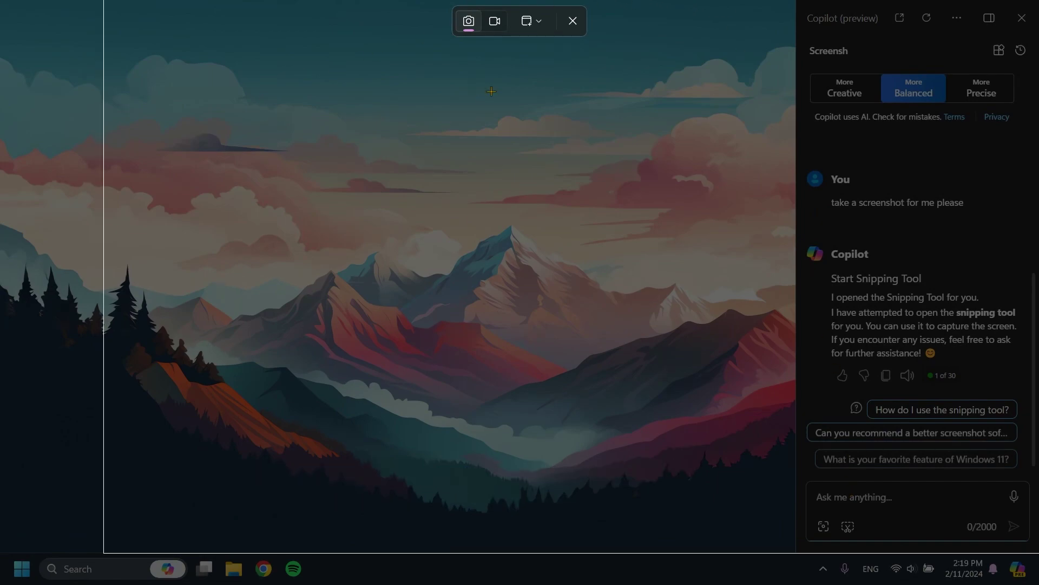
Check the Snipping Tool's capture shape and capture a rectangular area of the desktop wallpaper around the mountains.
click(532, 21)
click(534, 24)
drag(111, 114, 534, 380)
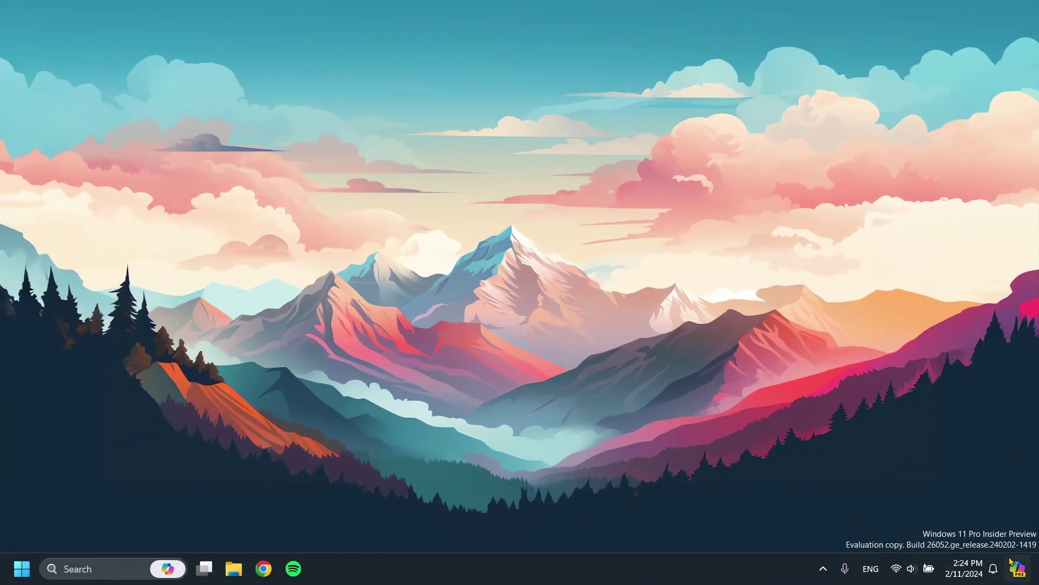
Open Copilot and have it generate pictures with the prompt "create an image of a car on a road".
click(1017, 570)
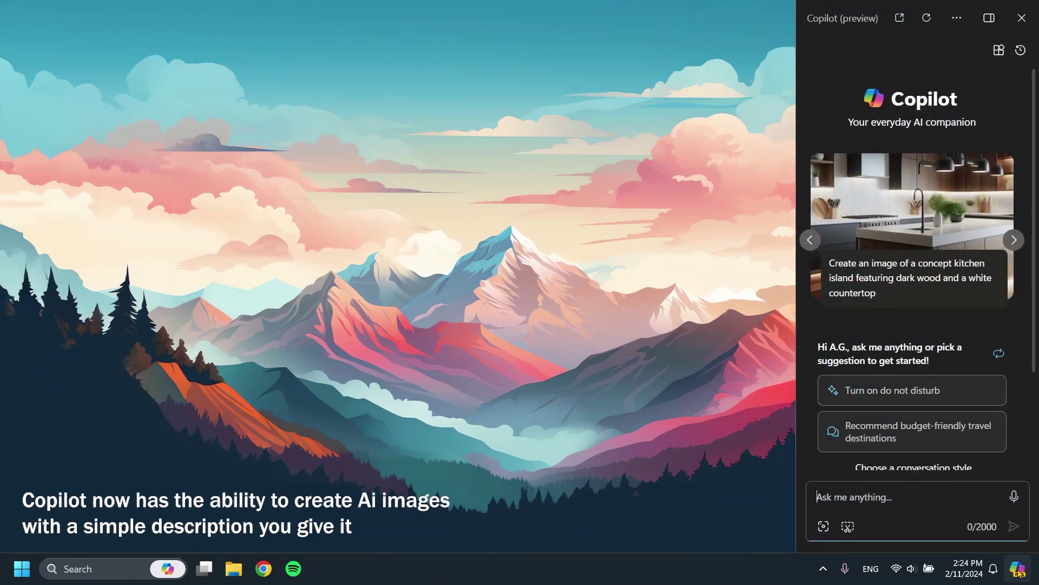
scroll(1008, 410, down, 3)
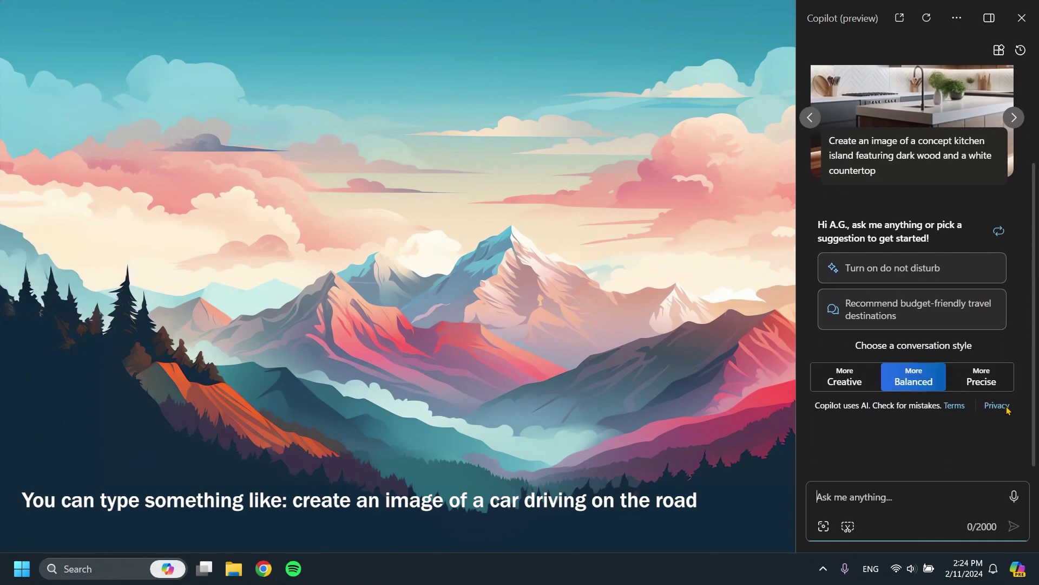
click(872, 493)
text(c)
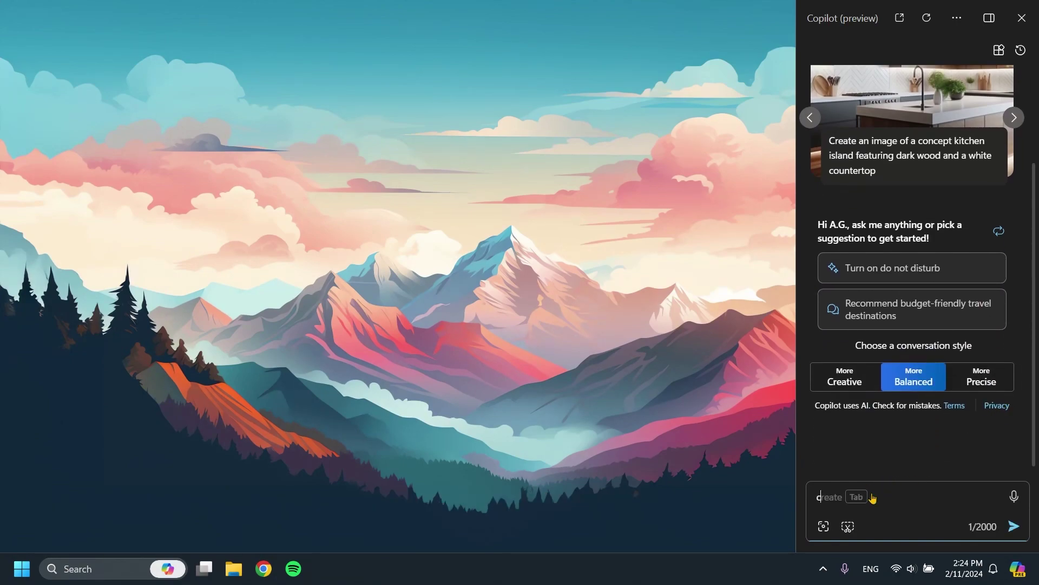
text(reate an image of a ca)
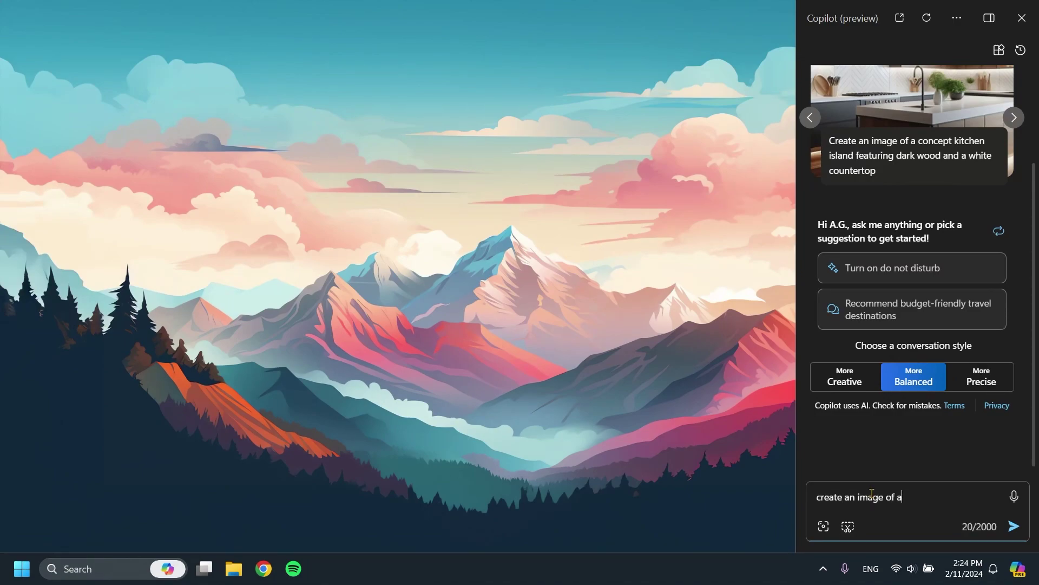
text(r on a road)
key(Return)
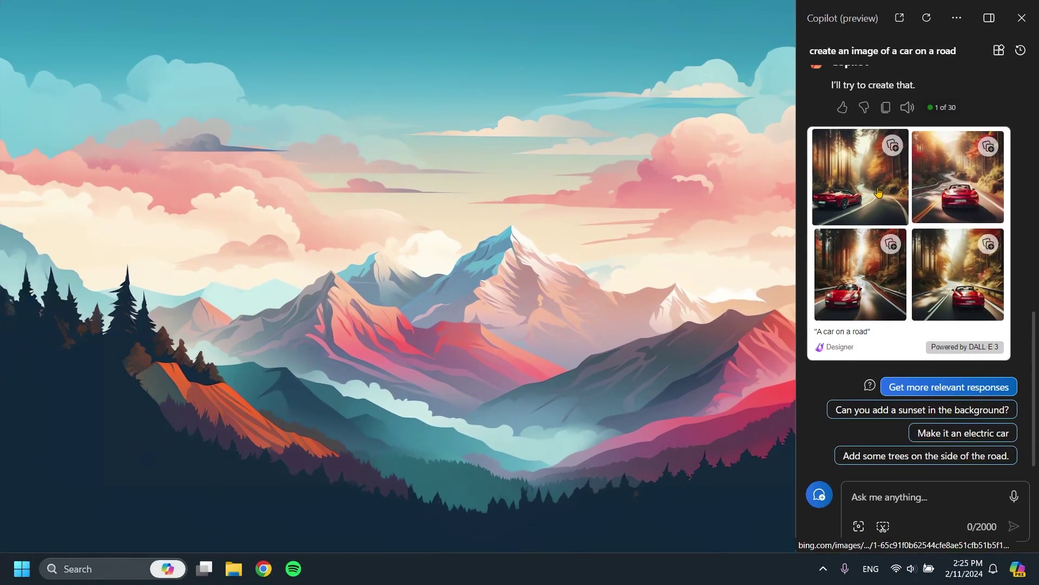
Open the first generated car picture full size in the browser and browse forward and back through the set of results.
click(878, 192)
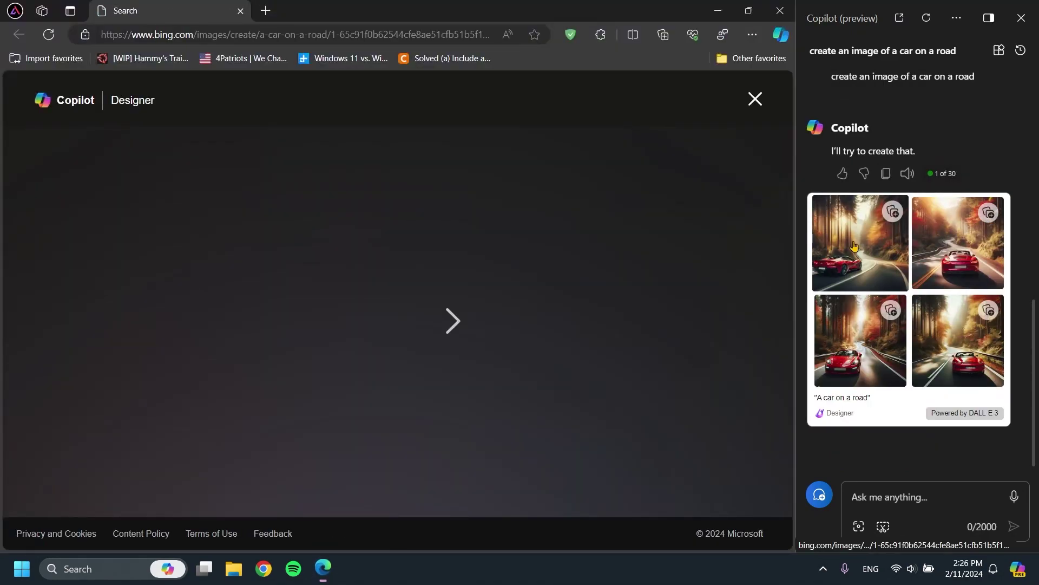
click(446, 322)
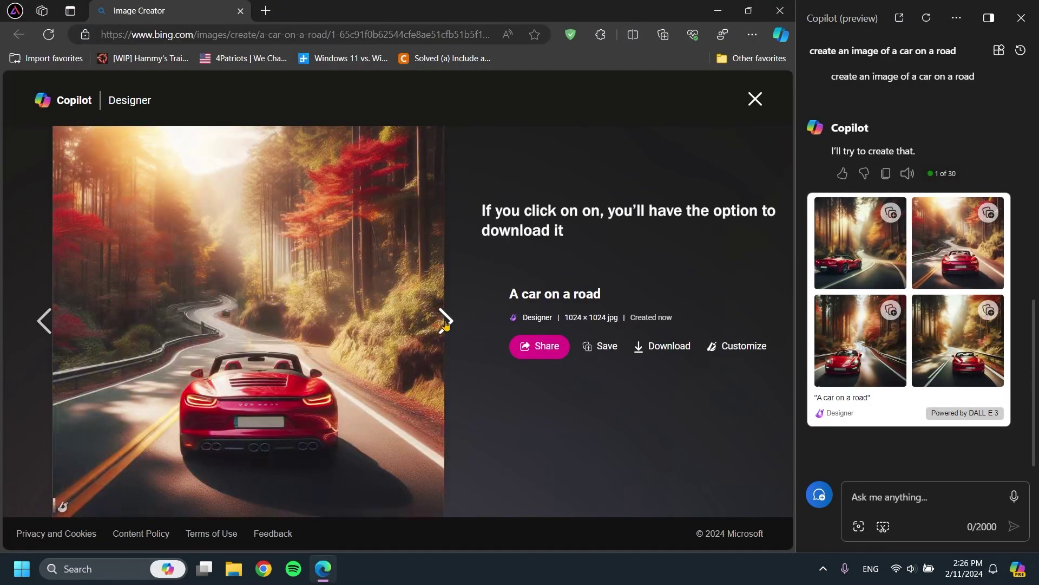
click(447, 323)
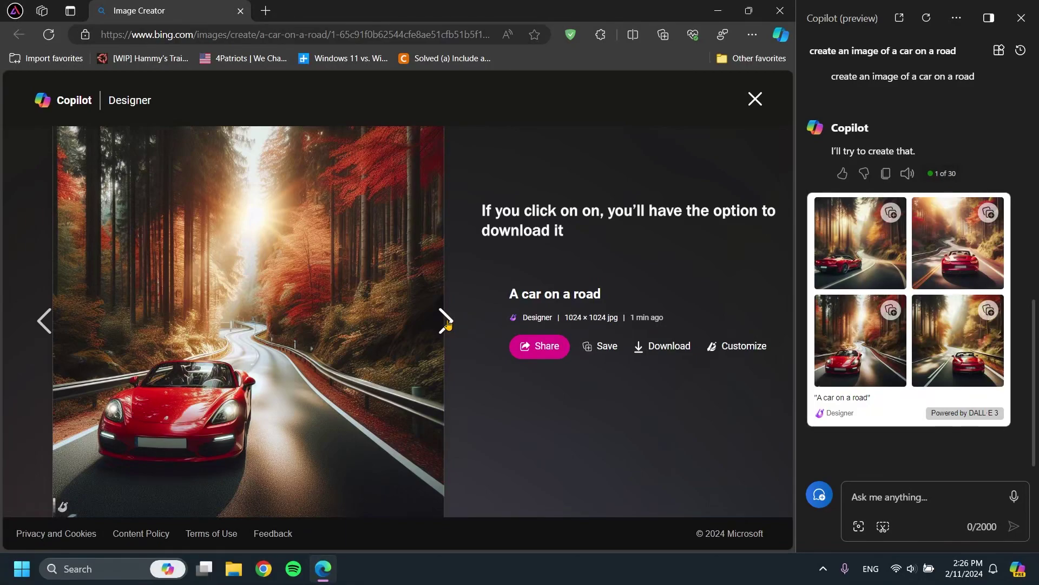
click(447, 322)
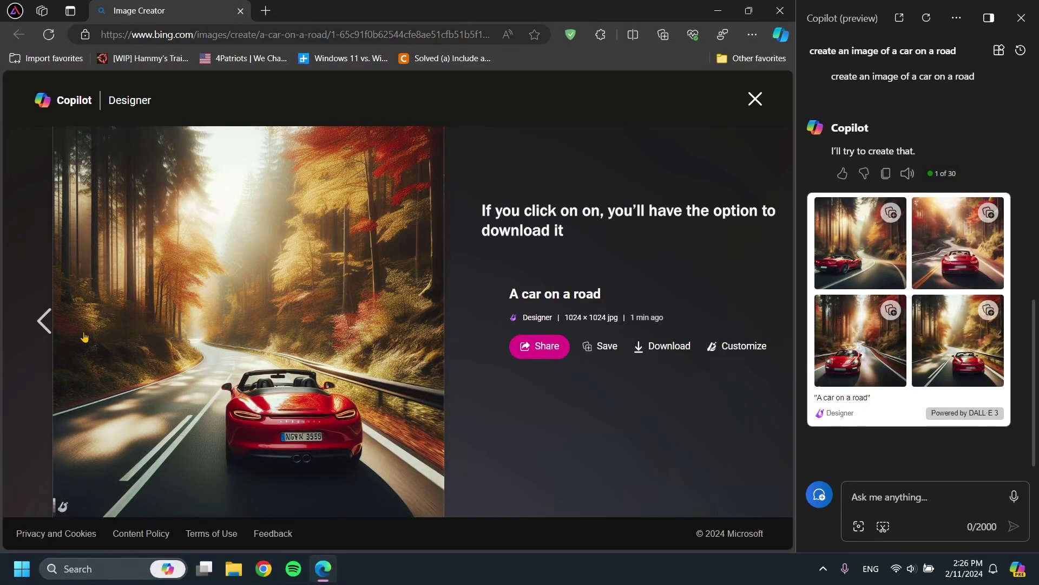
click(43, 324)
click(40, 329)
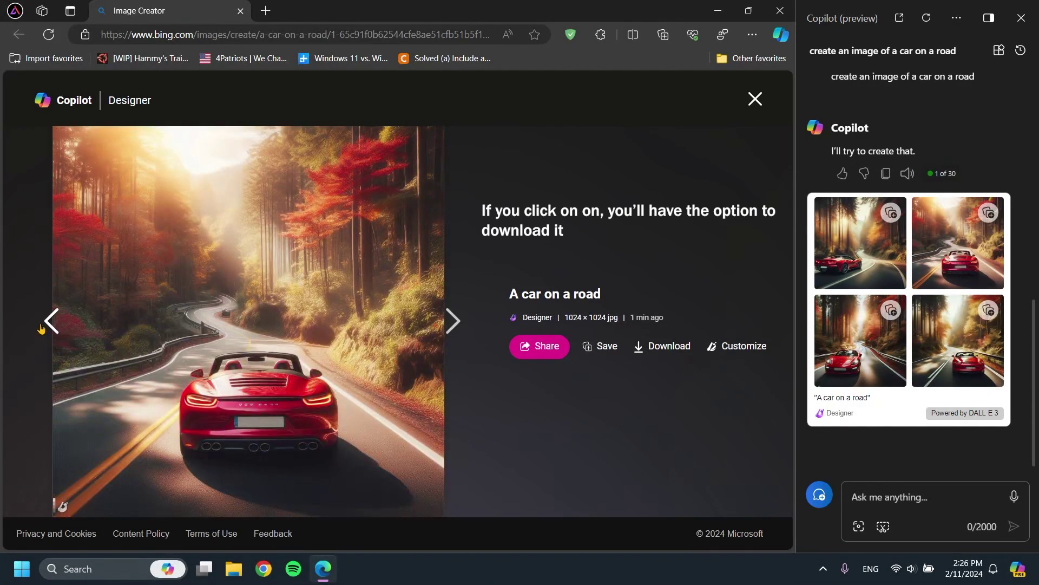
click(41, 328)
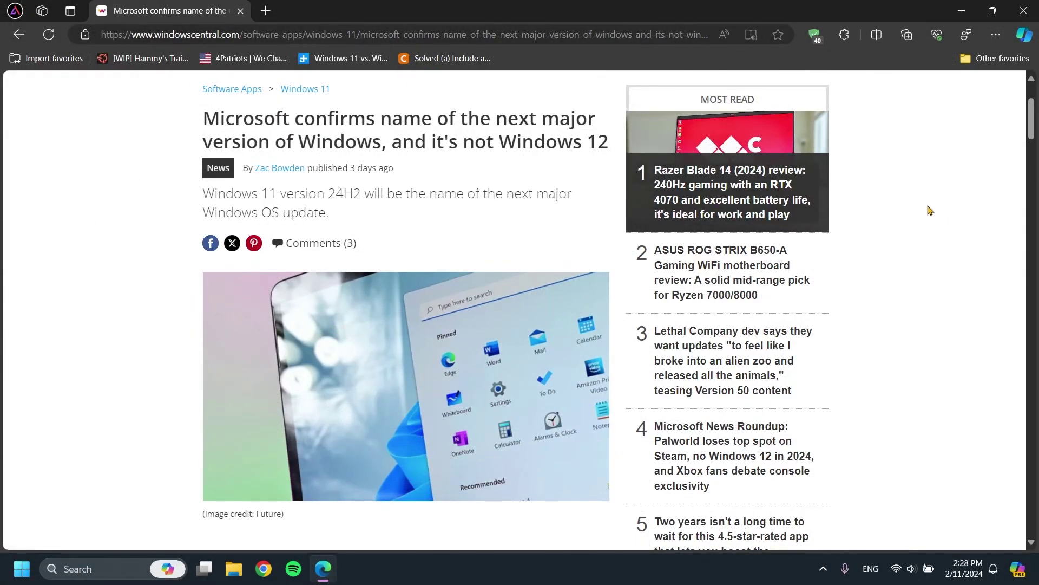
Skim the Windows Central article about the next Windows version and open Copilot in Edge beside it.
scroll(918, 211, down, 5)
scroll(918, 211, down, 4)
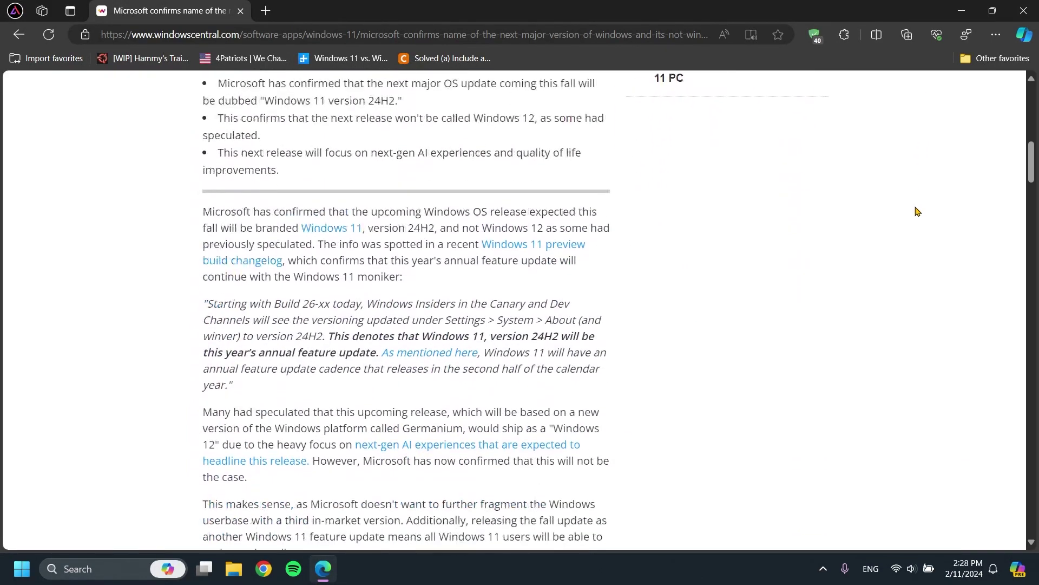
drag(1032, 158, 1033, 105)
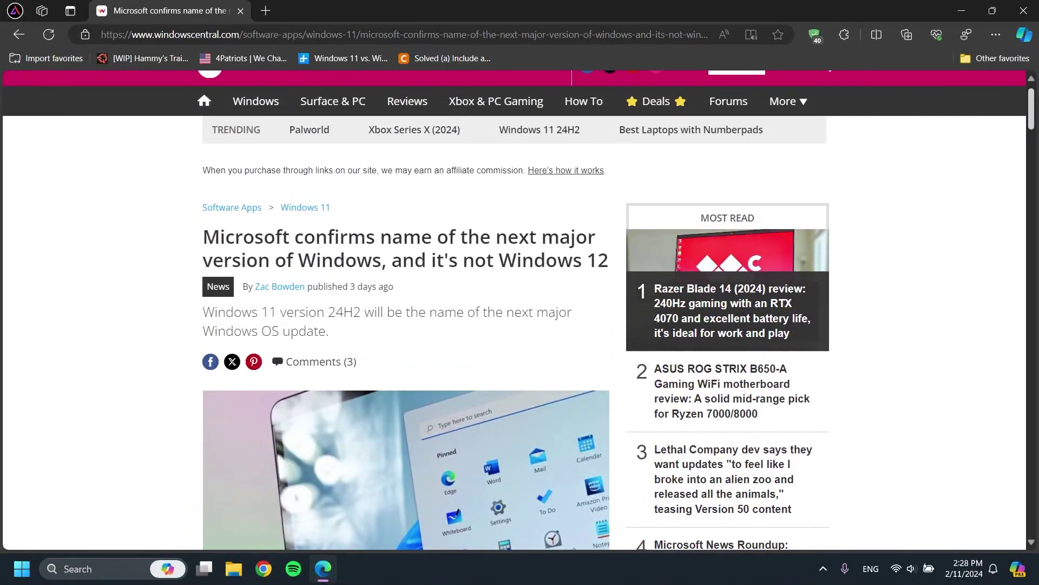
click(1025, 35)
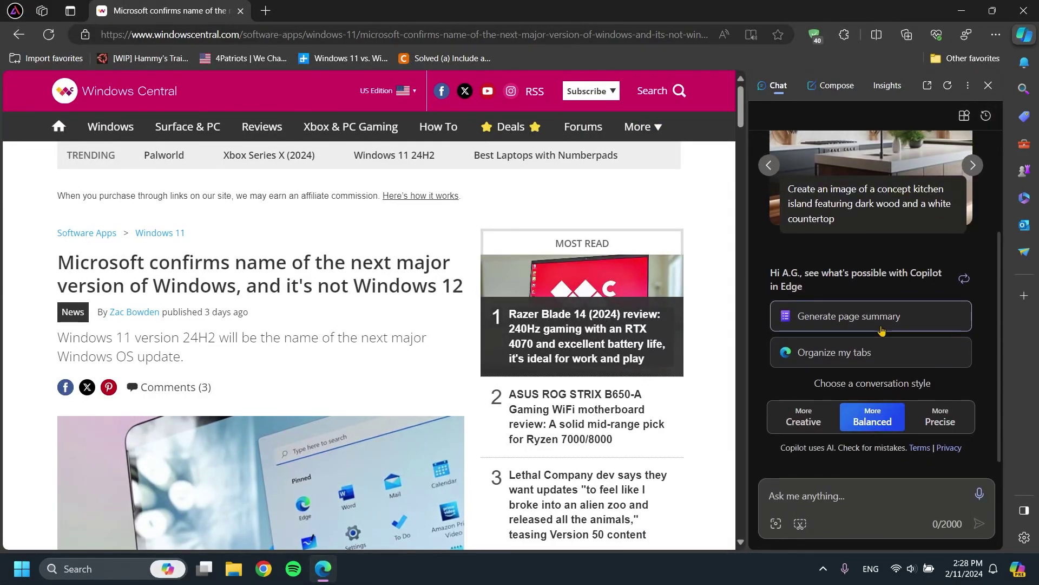
Send Copilot the request "summarize this website article" and dismiss the notice about not saving the conversation.
text(summari)
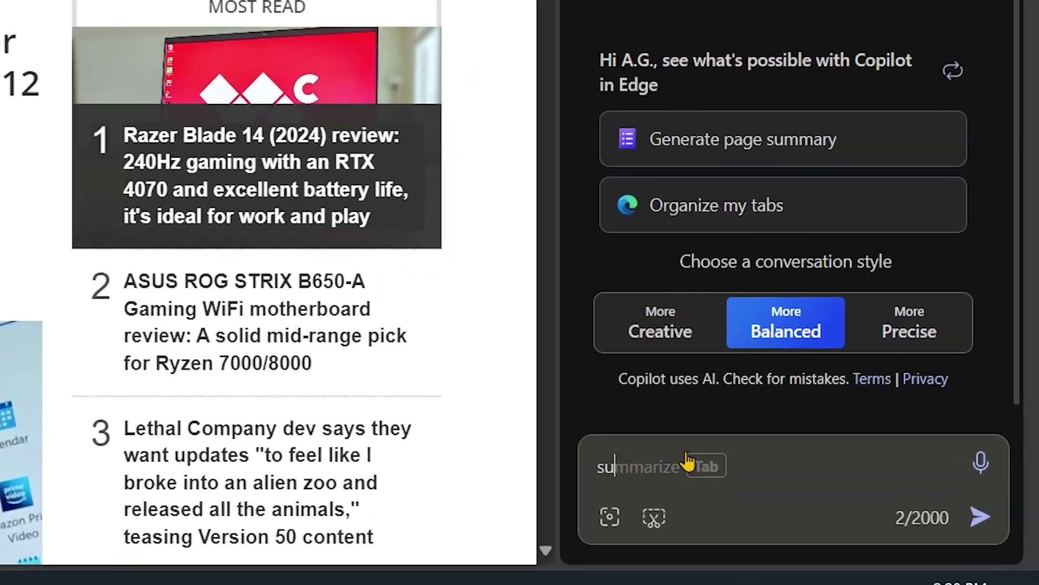
text(ze )
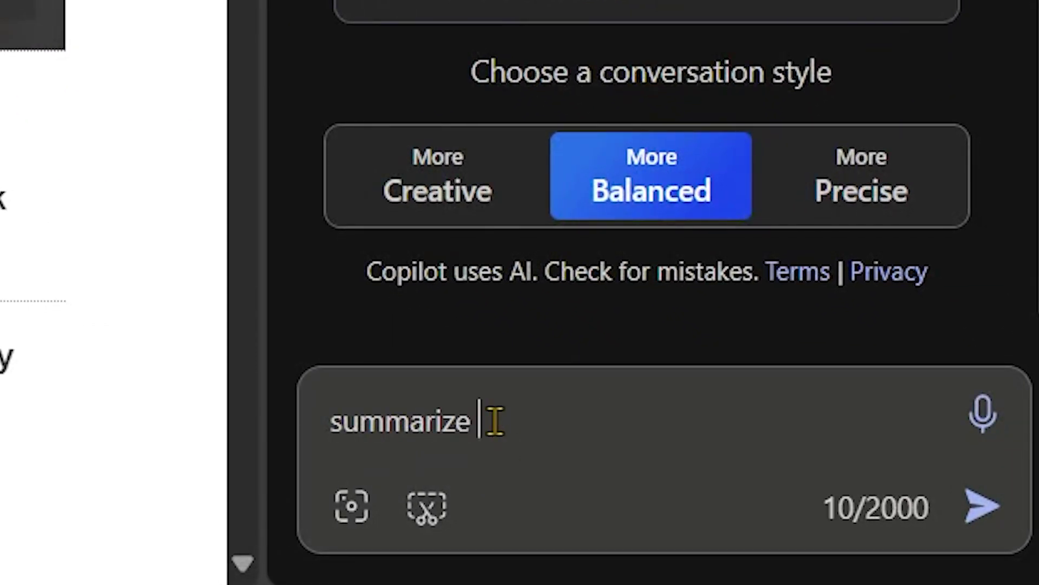
text(this website a)
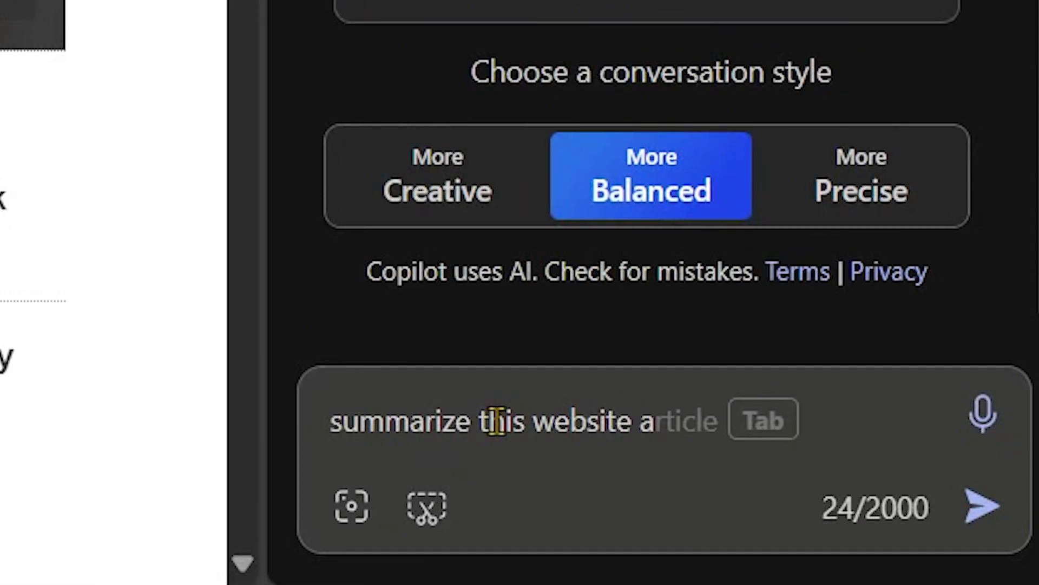
text(ticle)
key(BackSpace)
key(BackSpace)
key(BackSpace)
key(BackSpace)
key(BackSpace)
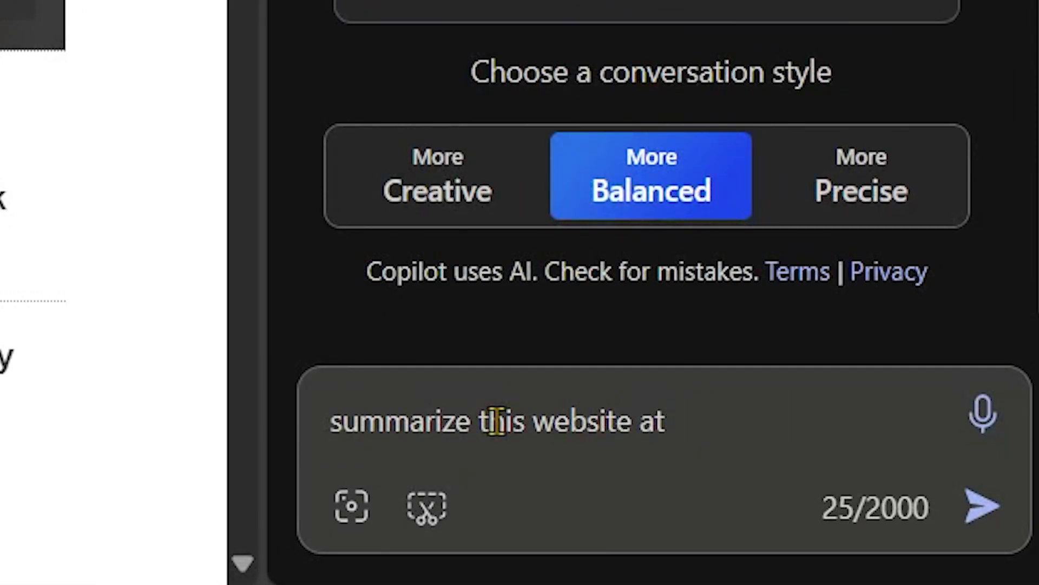
text(rticle)
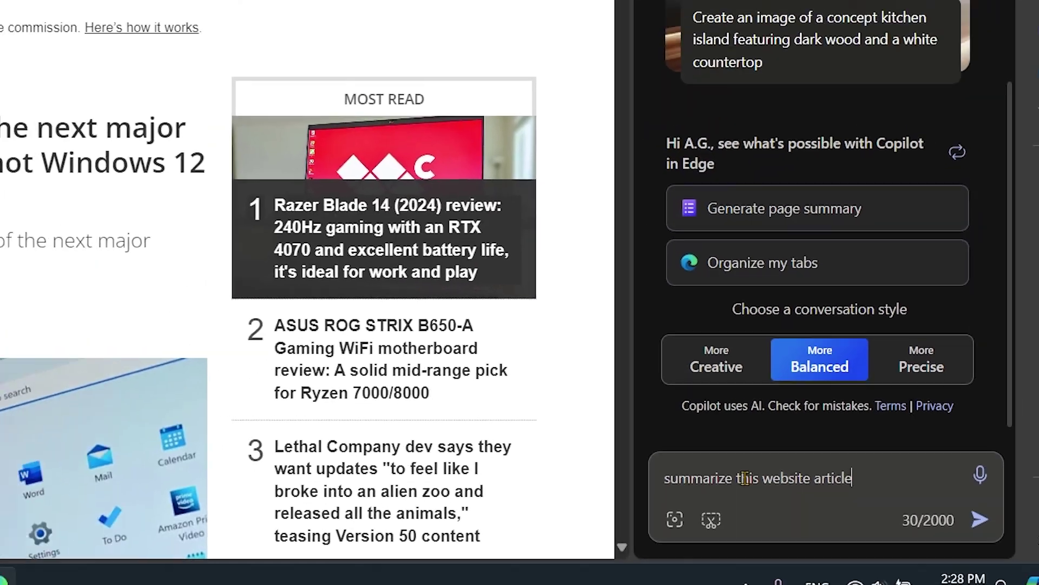
key(Return)
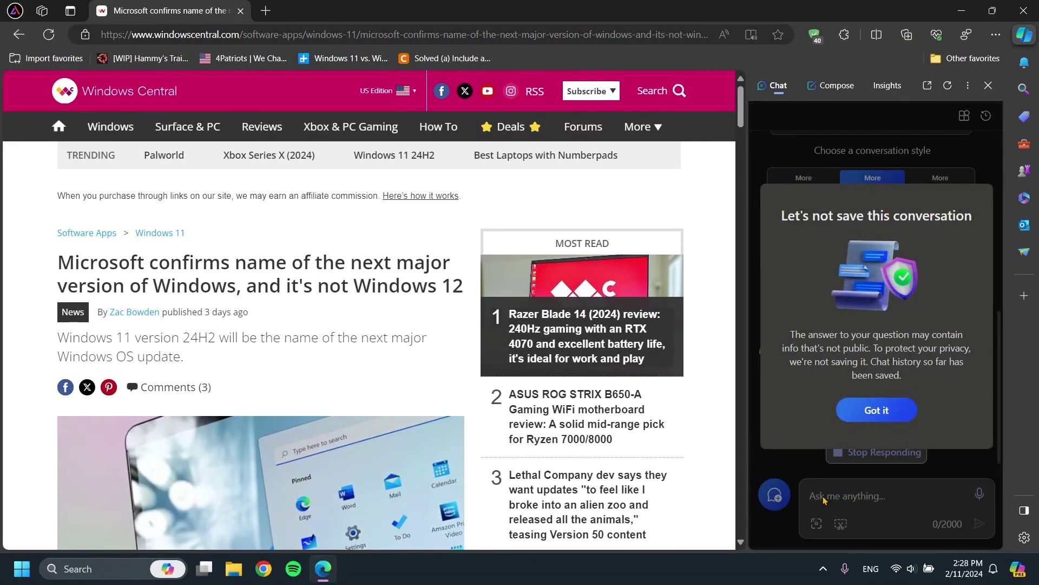
click(874, 411)
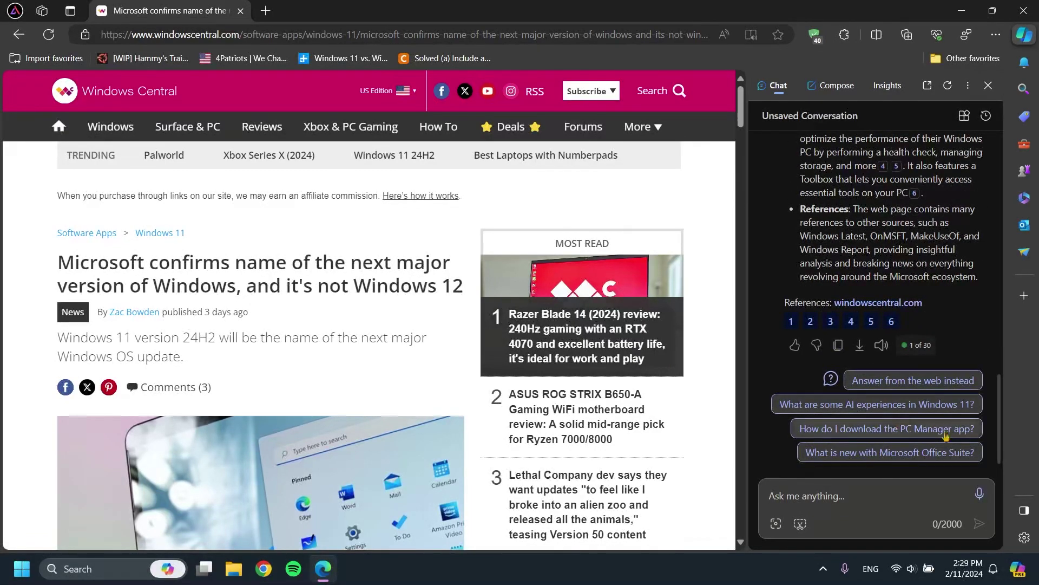
Read through Copilot's summary of the web page, from its start down to the references.
mouse_move(1002, 412)
mouse_down()
mouse_move(999, 260)
mouse_move(995, 393)
mouse_up()
scroll(810, 343, up, 4)
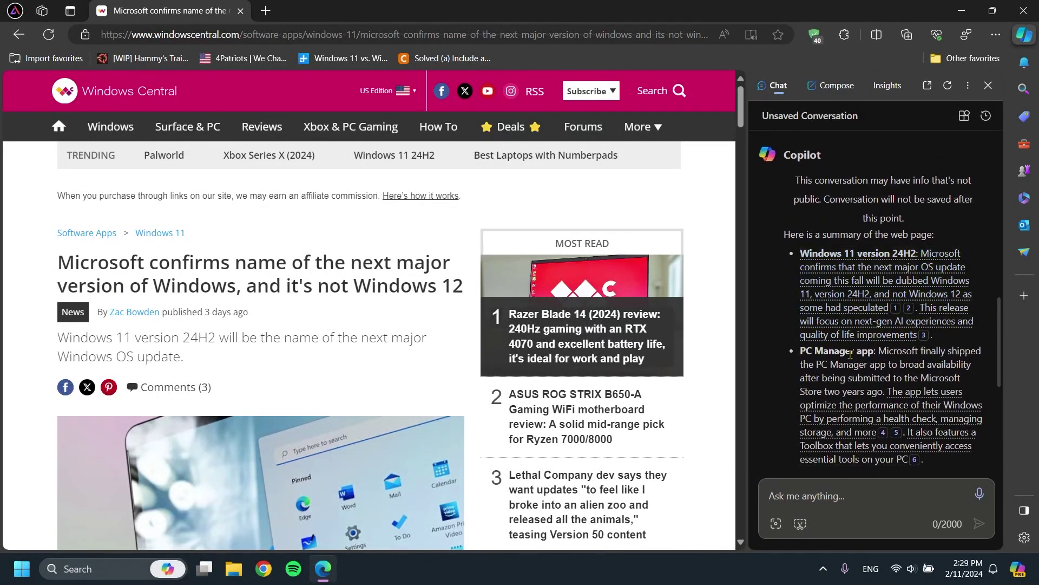
drag(1000, 350, 1002, 426)
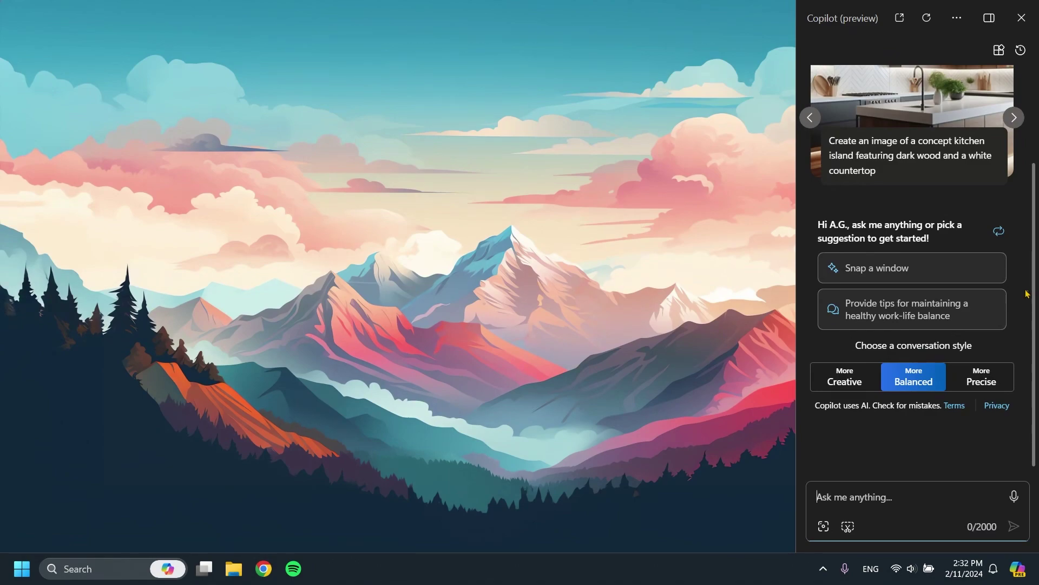
Try the More Creative conversation style in the Windows Copilot and switch it to More Precise.
click(844, 382)
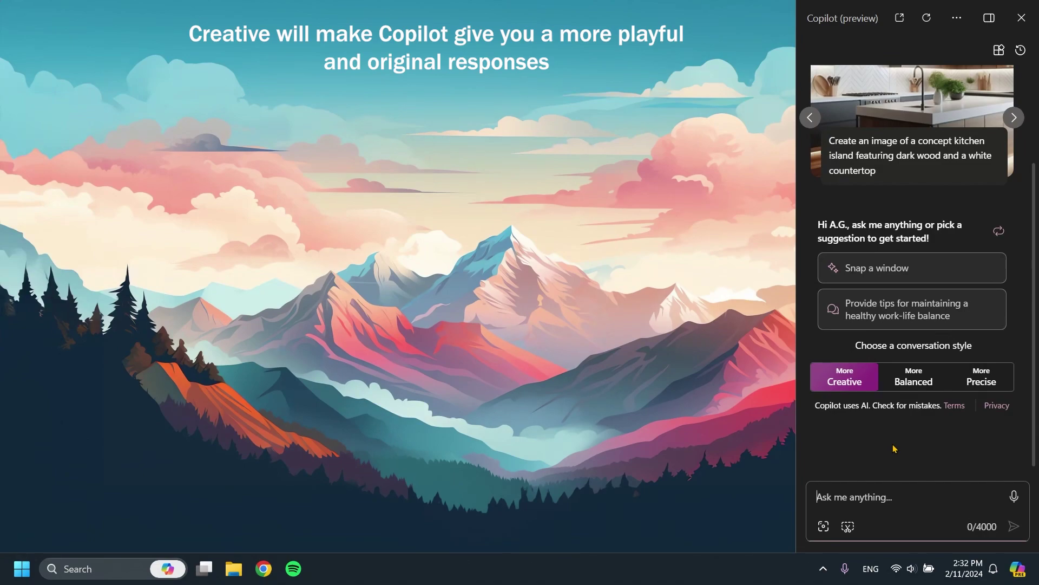
click(981, 382)
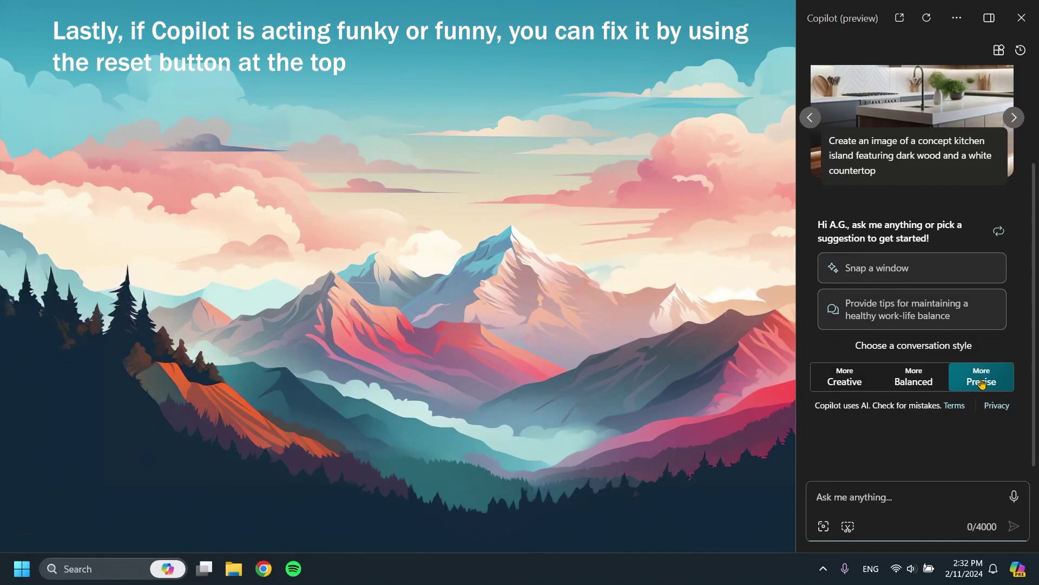
Reset Copilot by refreshing its chat and check the reloaded start page.
scroll(982, 384, up, 3)
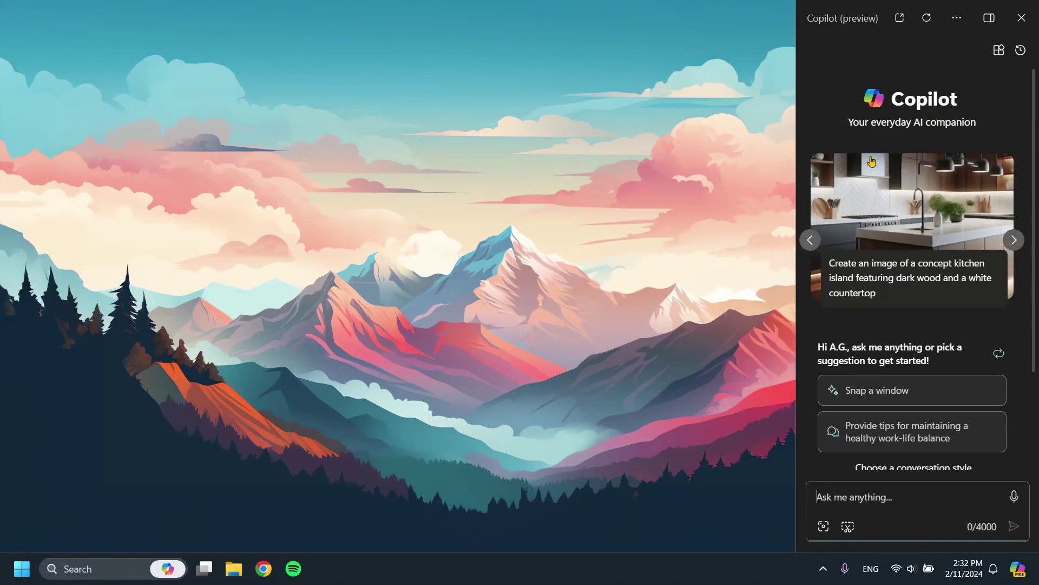
click(926, 18)
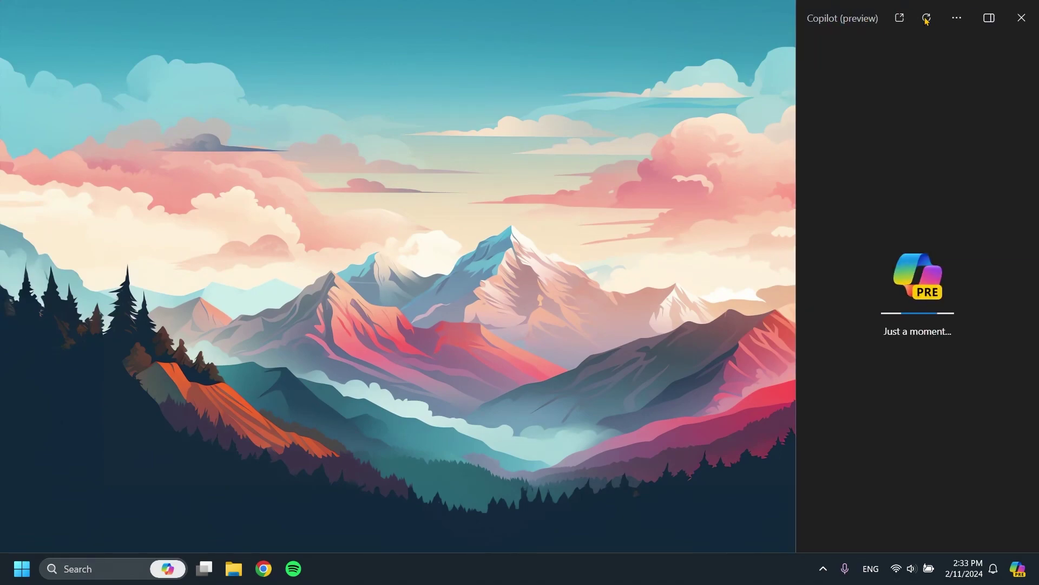
scroll(934, 123, up, 3)
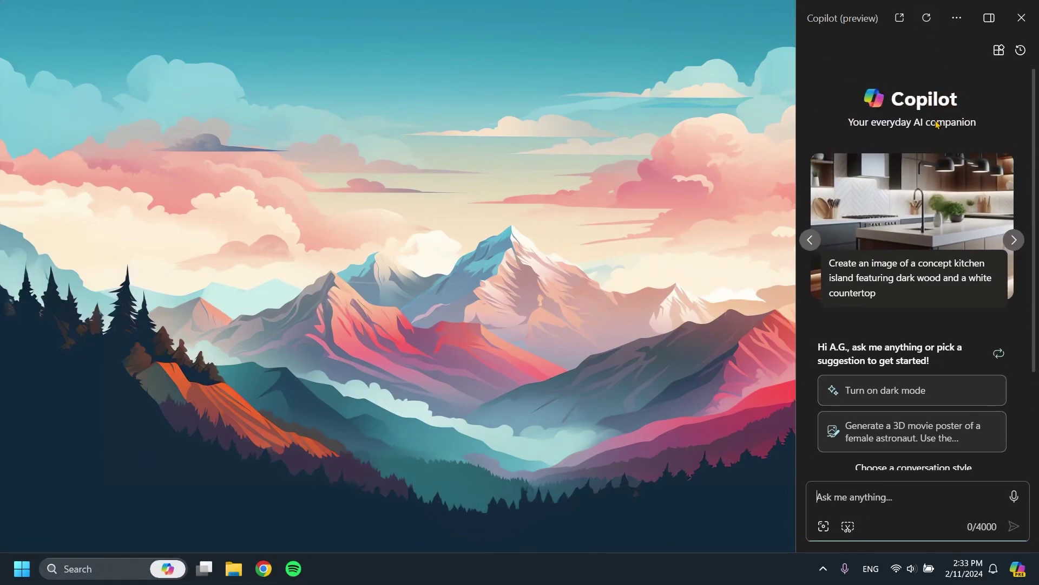
click(926, 20)
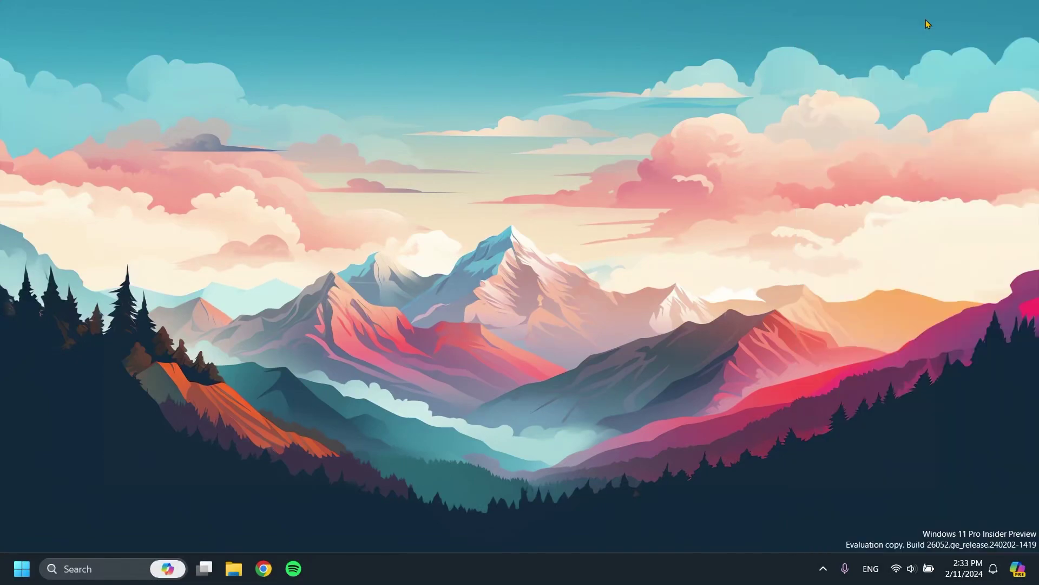